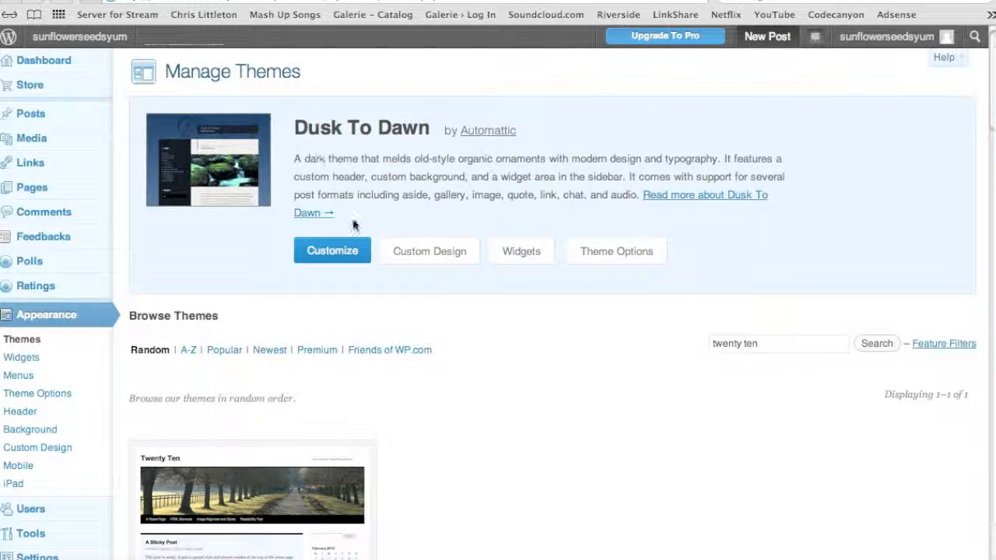
- Activate the Twenty Ten theme from the theme search results
scroll(419, 464, down, 3)
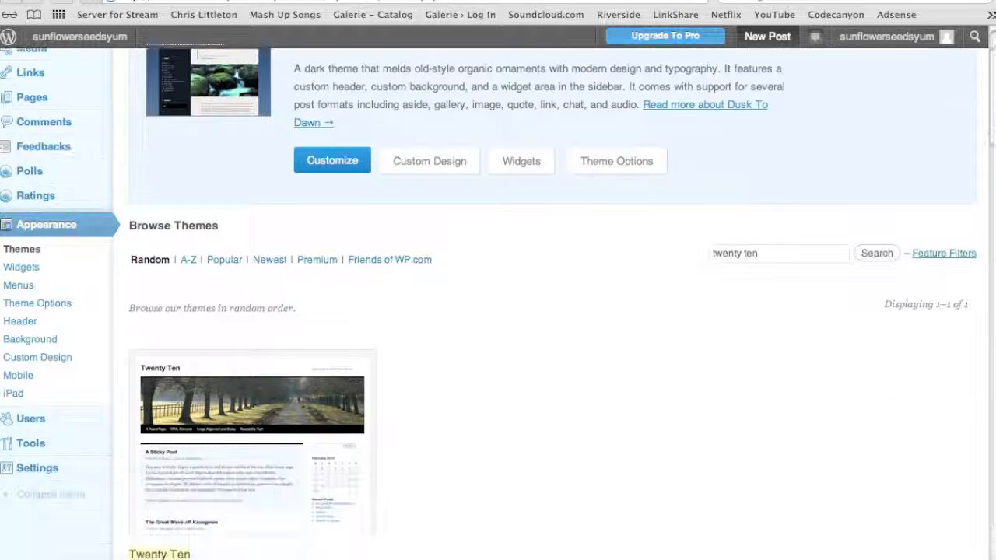
scroll(514, 287, up, 3)
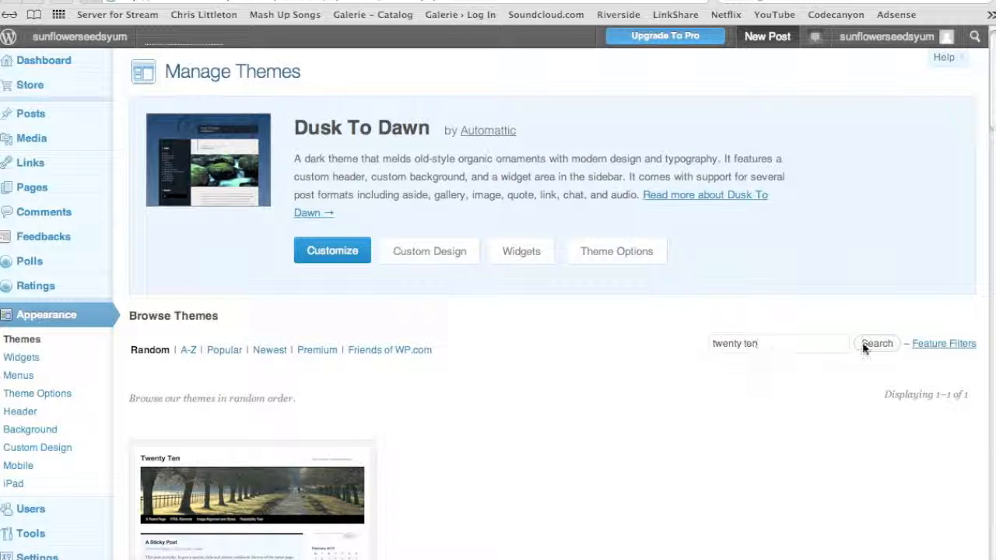
scroll(430, 301, down, 6)
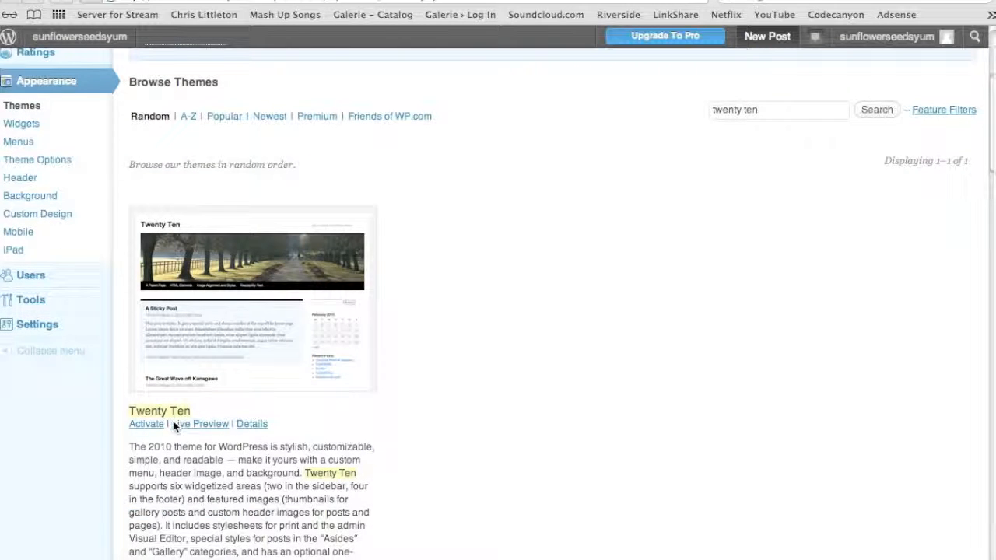
click(149, 424)
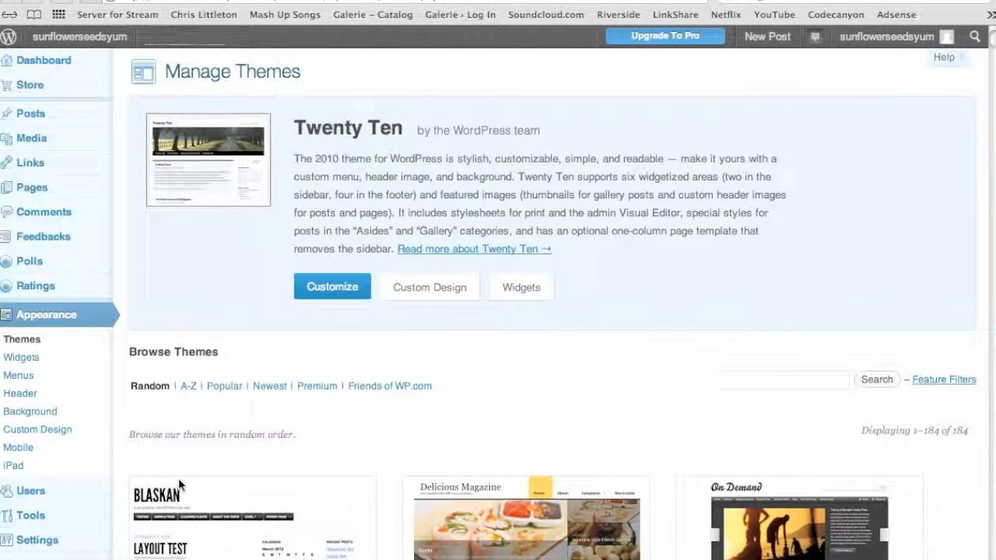
scroll(178, 477, down, 3)
scroll(178, 479, down, 3)
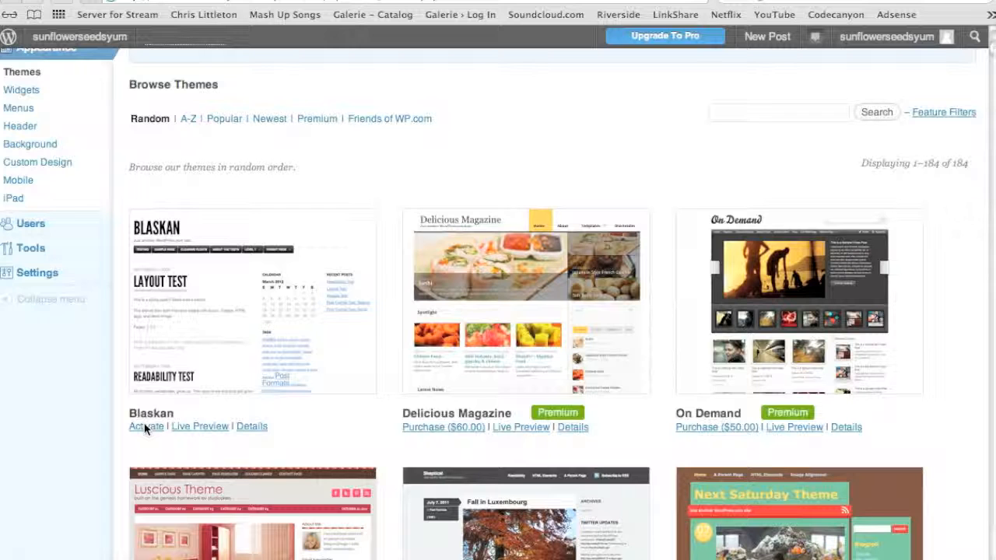
scroll(256, 163, up, 6)
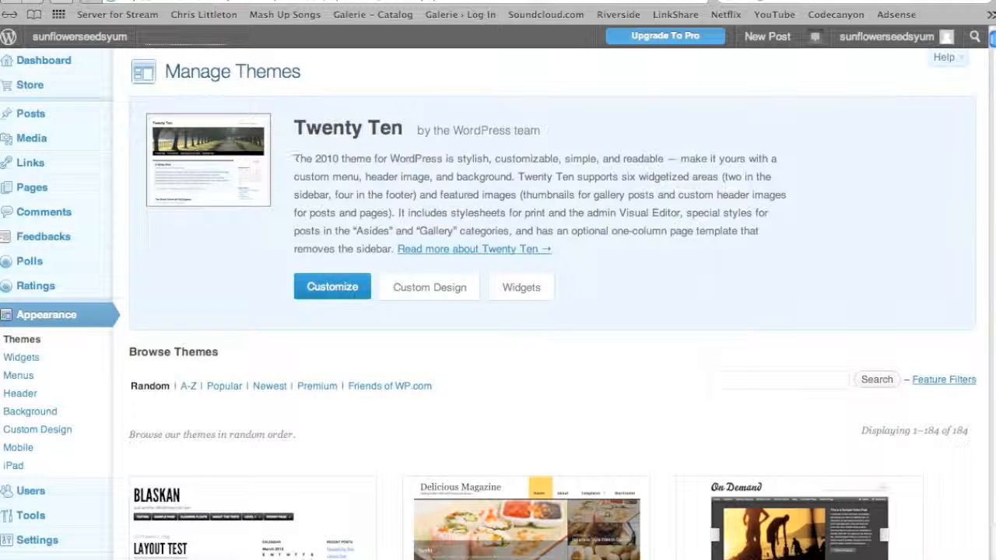
- Start a new blog post and title it "The border is closed!"
mouse_move(49, 114)
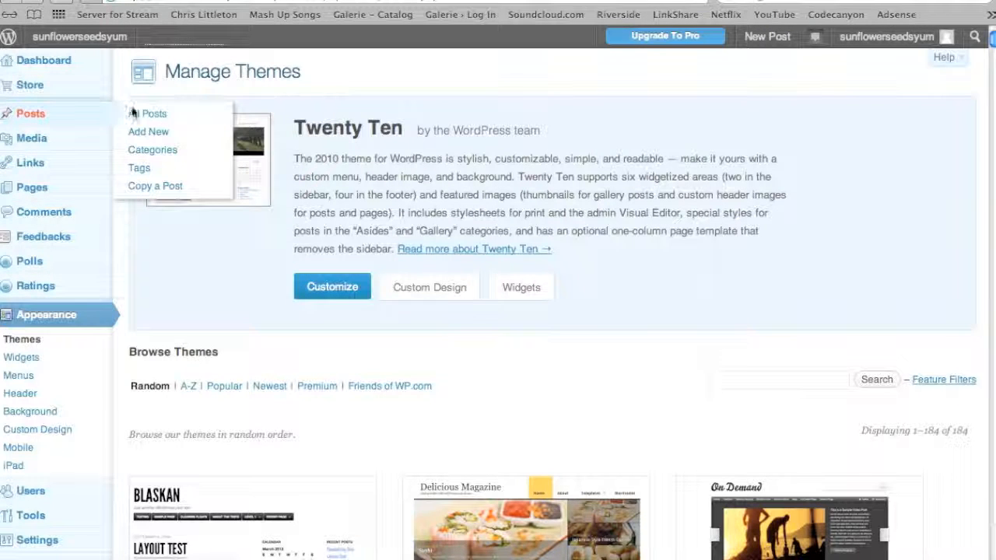
click(164, 132)
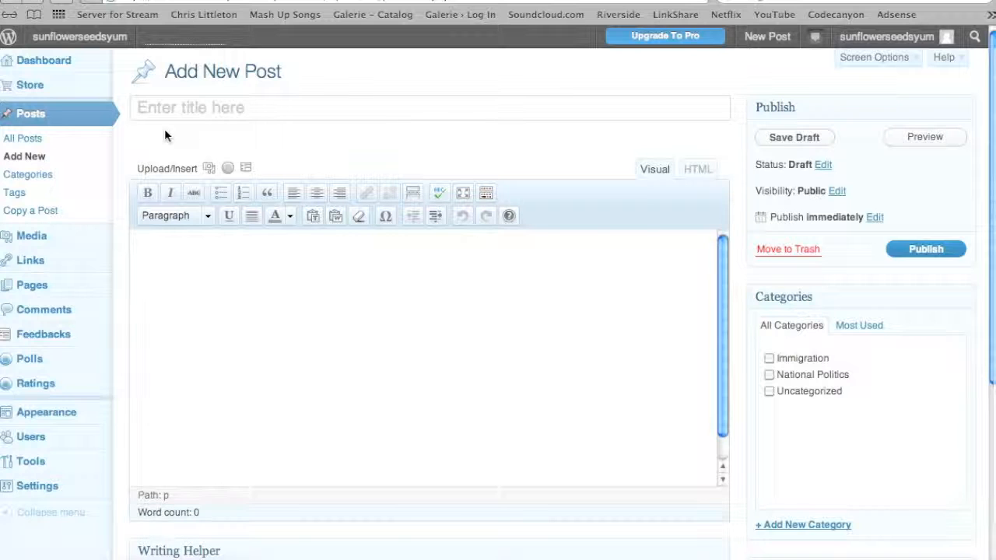
key(shift)
text(The border is closed!)
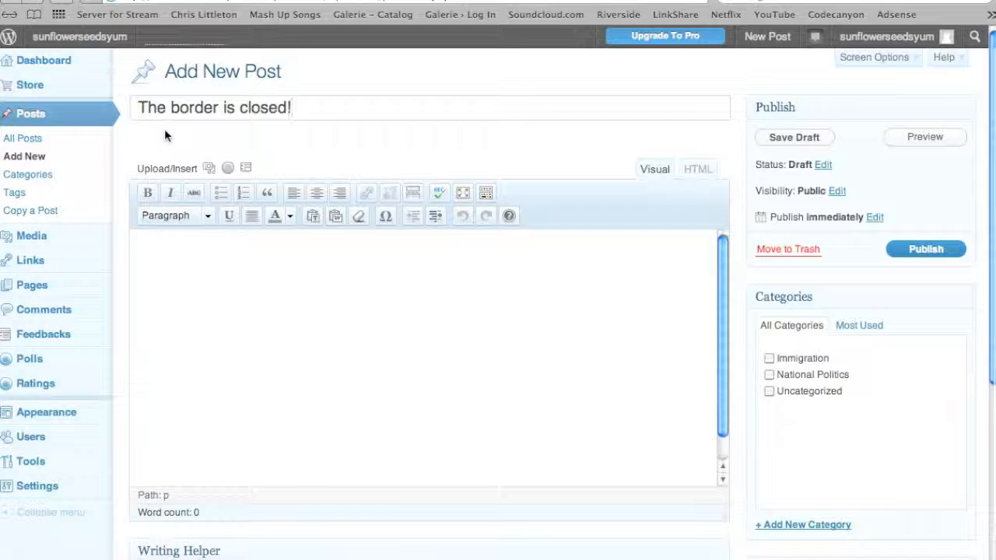
- Fill the post body with four consecutive copies of the paragraph about the Arizona and New Mexico governors' border fence comments
click(341, 299)
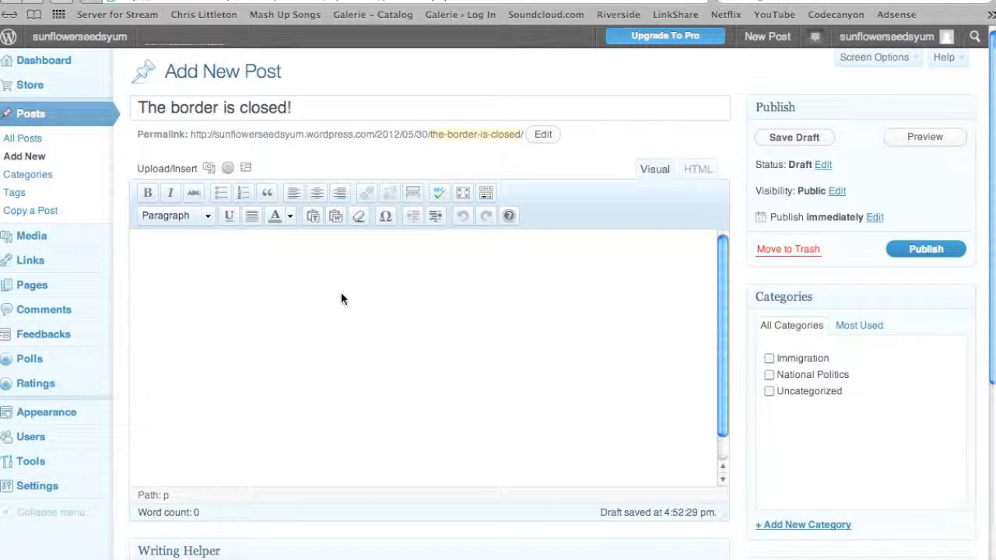
text(Then Arizona Governor Janet Napolitano and New Mexico Governor Bill Richardson were widely criticized for comments deriding the fence idea saying, (paraphrase)"Show me a 10 foot fence and I’ll show you an 11 foot ladder".)
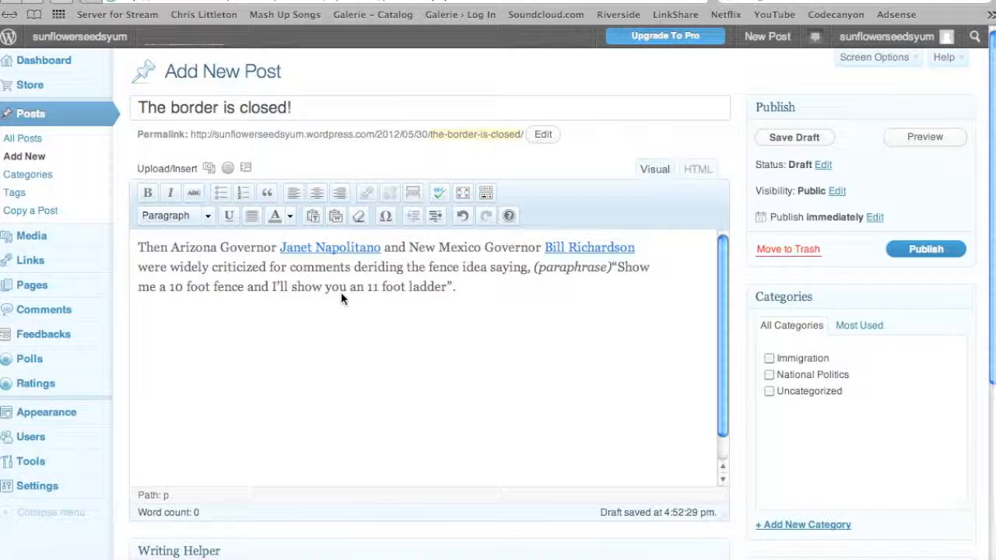
text(Then Arizona Governor Janet Napolitano and New Mexico Governor Bill Richardson were widely criticized for comments deriding the fence idea saying, (paraphrase)"Show me a 10 foot fence and I’ll show you an 11 foot ladder".)
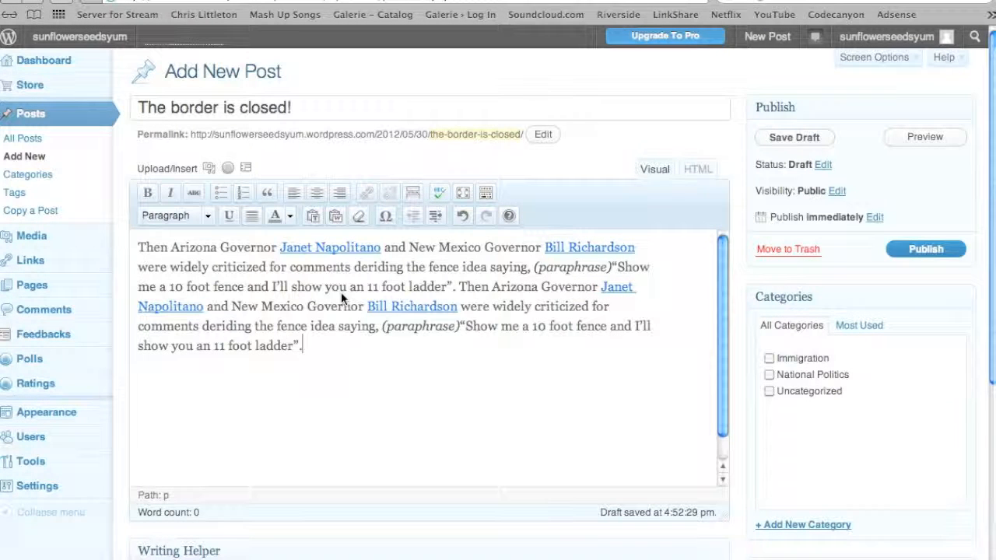
text(Then Arizona Governor Janet Napolitano and New Mexico Governor Bill Richardson were widely criticized for comments deriding the fence idea saying, (paraphrase)"Show me a 10 foot fence and I’ll show you an 11 foot ladder".)
text(Then Arizona Governor Janet Napolitano and New Mexico Governor Bill Richardson were widely criticized for comments deriding the fence idea saying, (paraphrase)"Show me a 10 foot fence and I’ll show you an 11 foot ladder".)
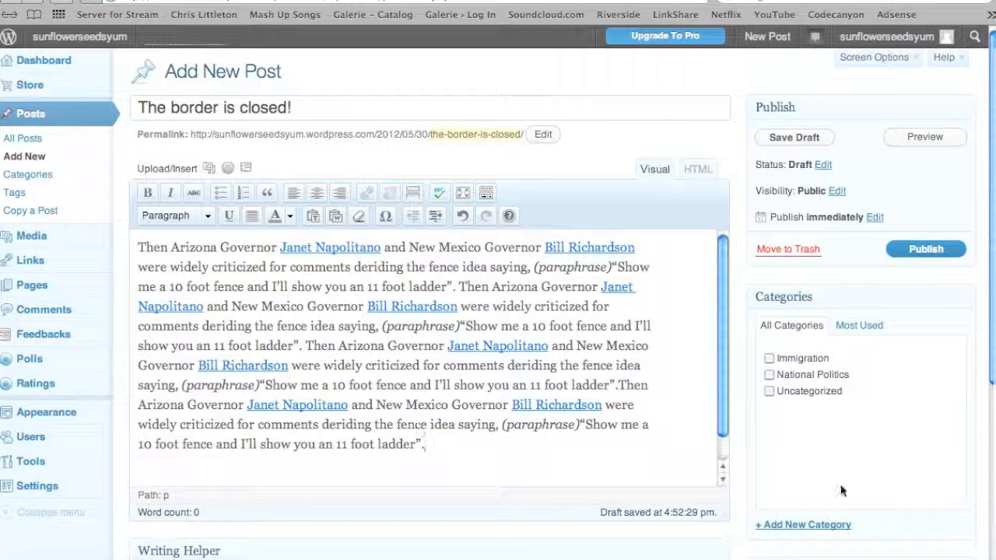
- Upload the border-fence image from the computer as media for the post
click(925, 249)
click(208, 167)
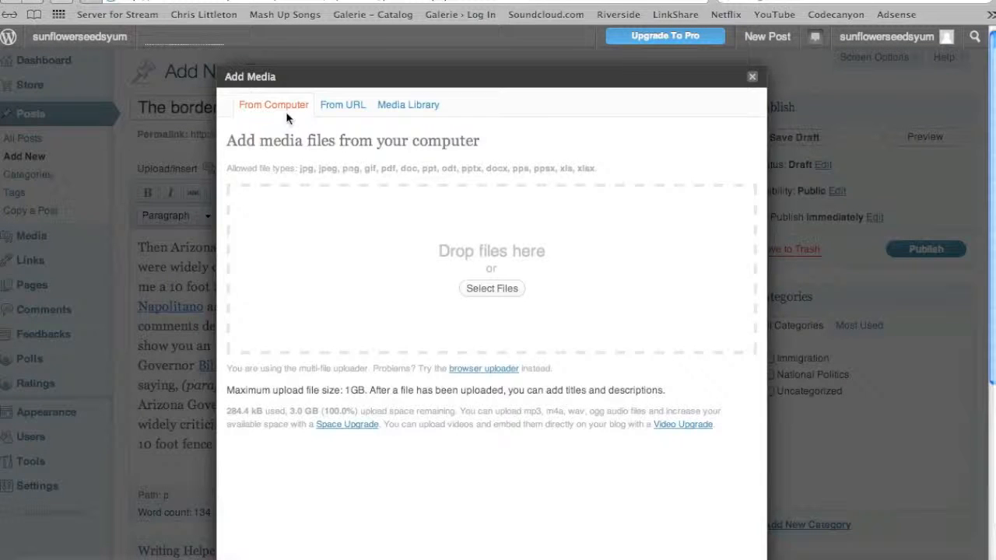
click(351, 107)
click(502, 289)
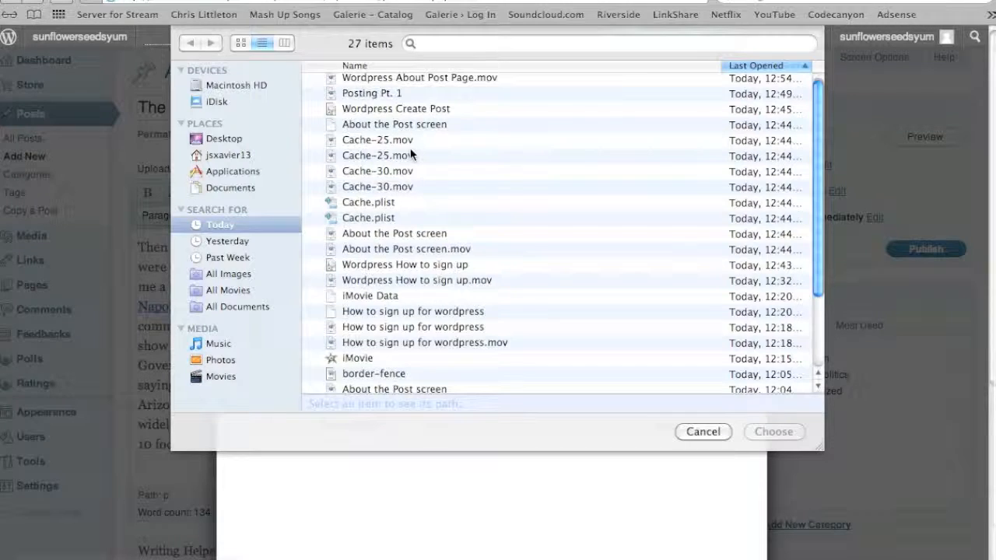
scroll(411, 152, down, 3)
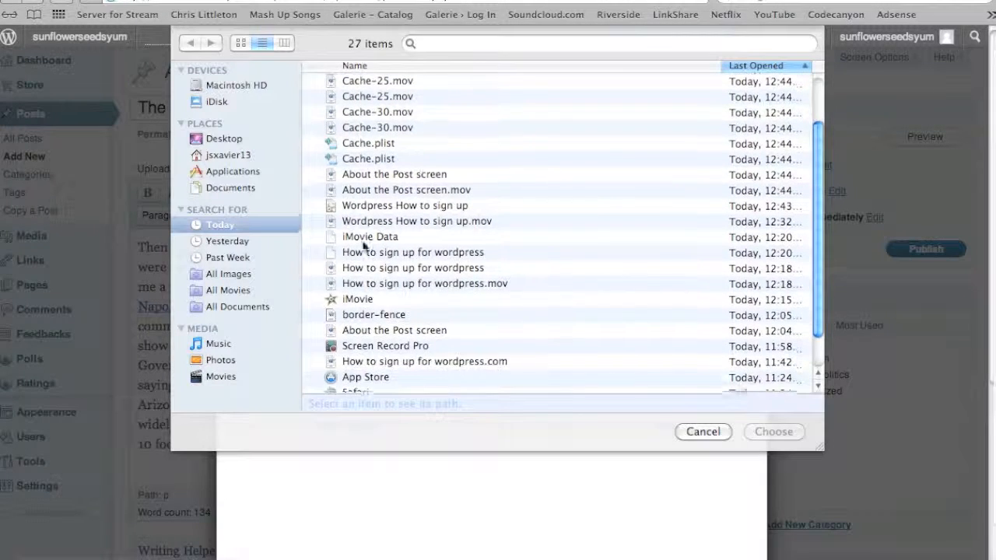
click(379, 288)
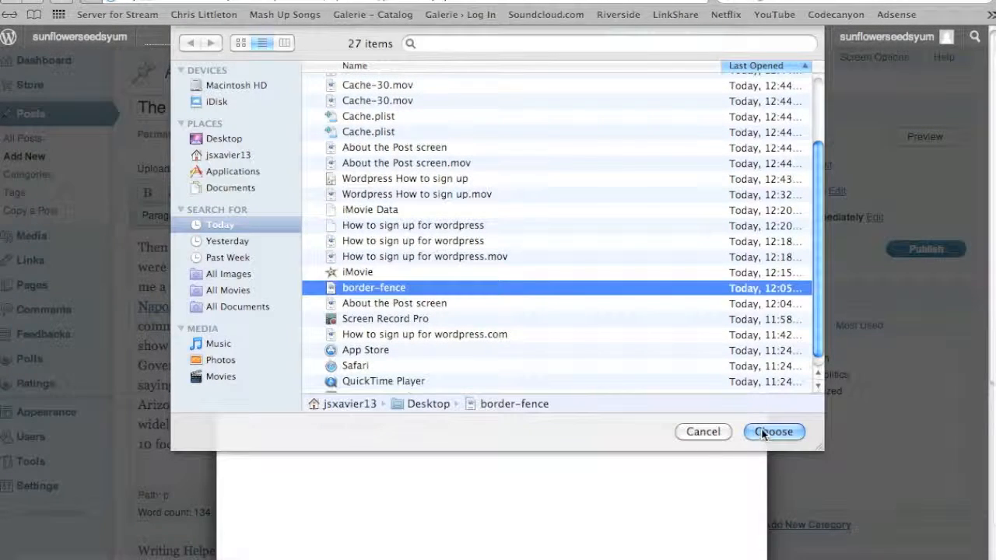
click(765, 432)
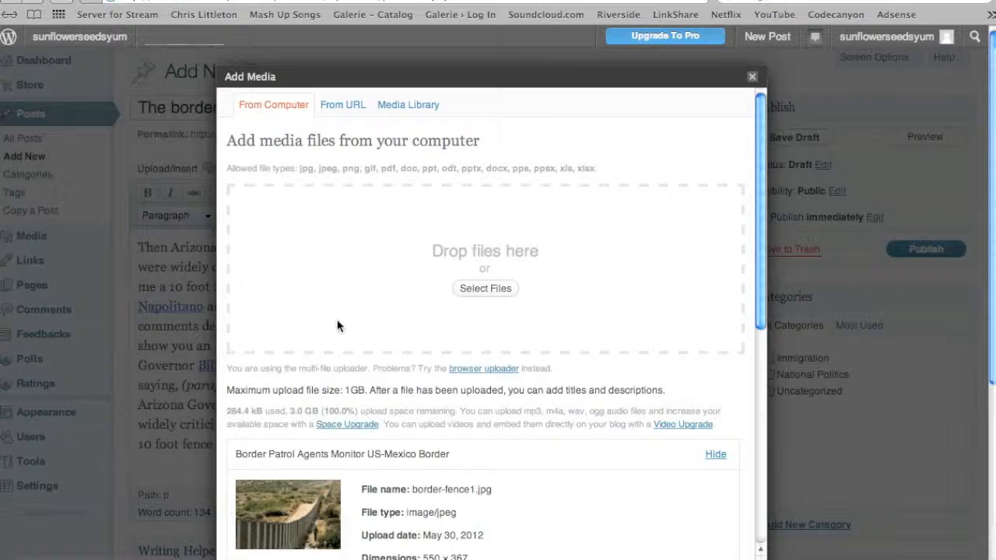
- Try the None and Right alignments for the uploaded border-fence image, returning the alignment to Left
scroll(337, 325, down, 8)
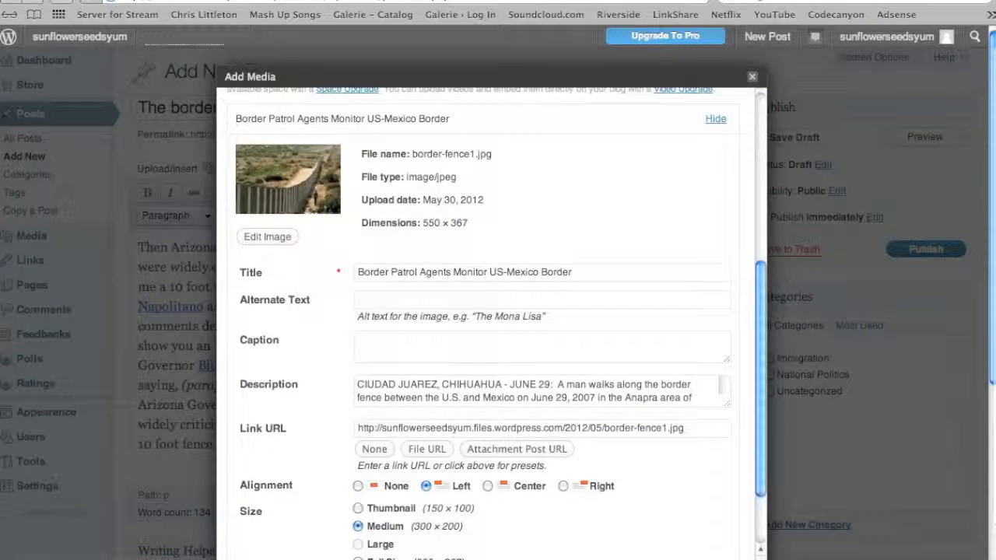
scroll(473, 319, down, 5)
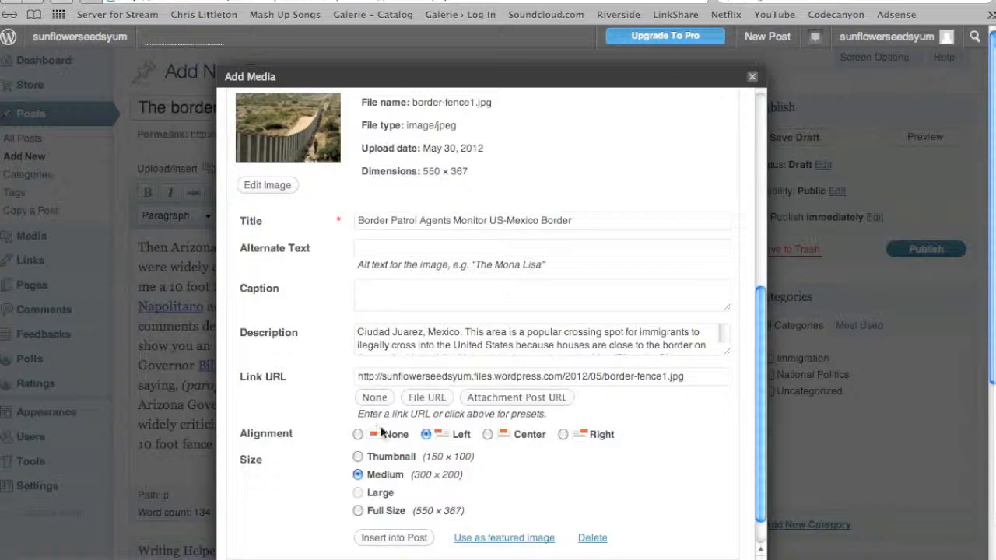
click(357, 433)
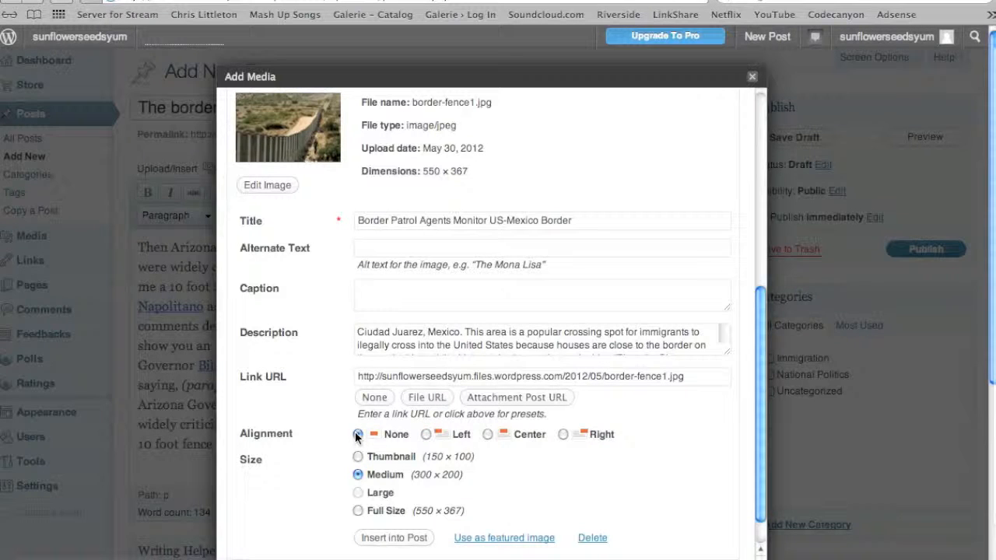
click(425, 433)
click(563, 435)
click(426, 434)
- Use the border-fence image as the post's featured image and insert it into the post left-aligned at Medium size
scroll(434, 437, down, 3)
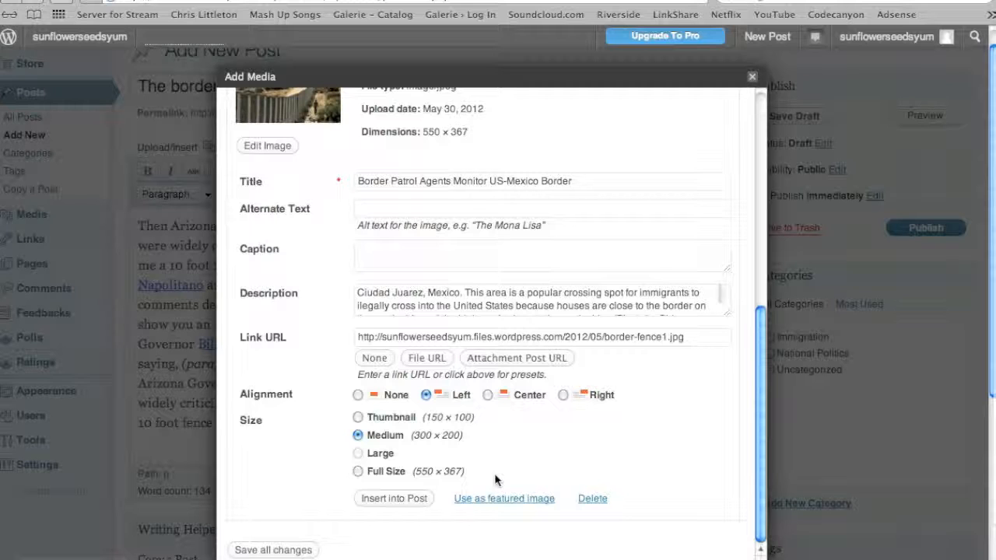
scroll(490, 459, up, 3)
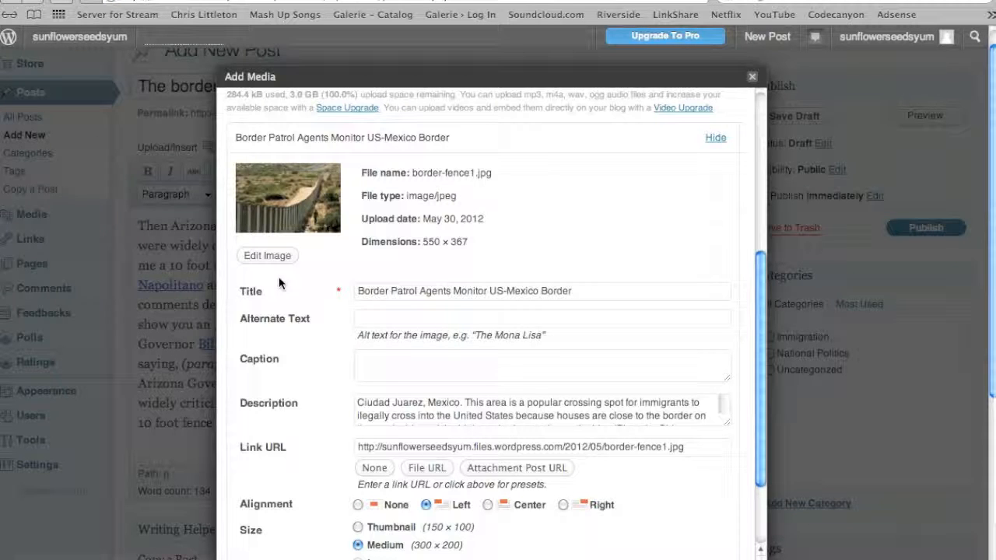
scroll(502, 499, down, 5)
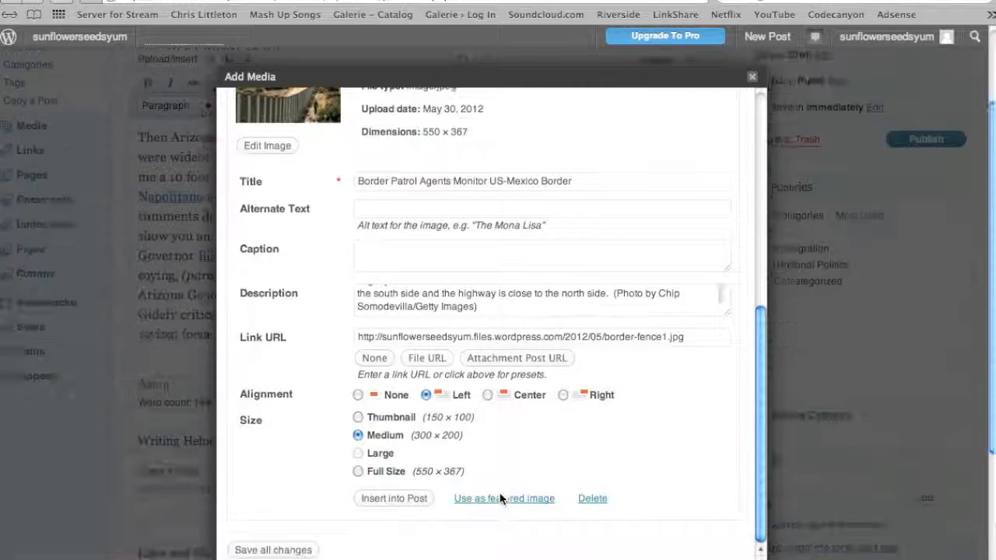
click(502, 499)
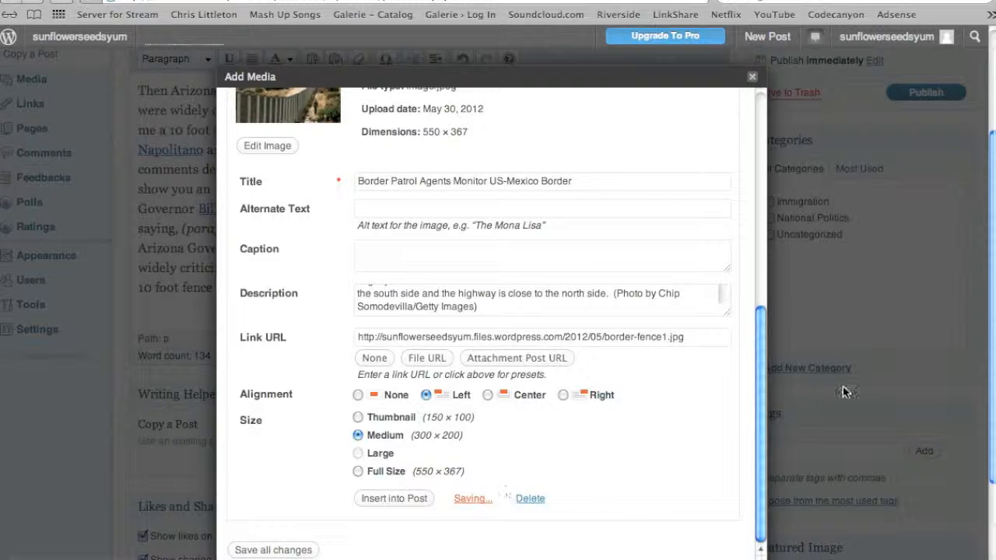
scroll(843, 387, down, 5)
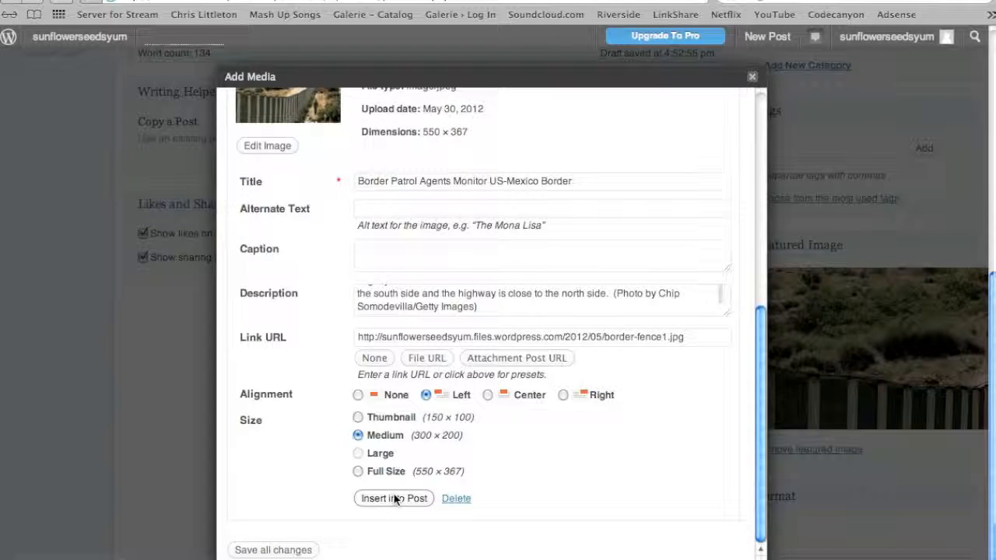
click(394, 498)
scroll(394, 498, up, 6)
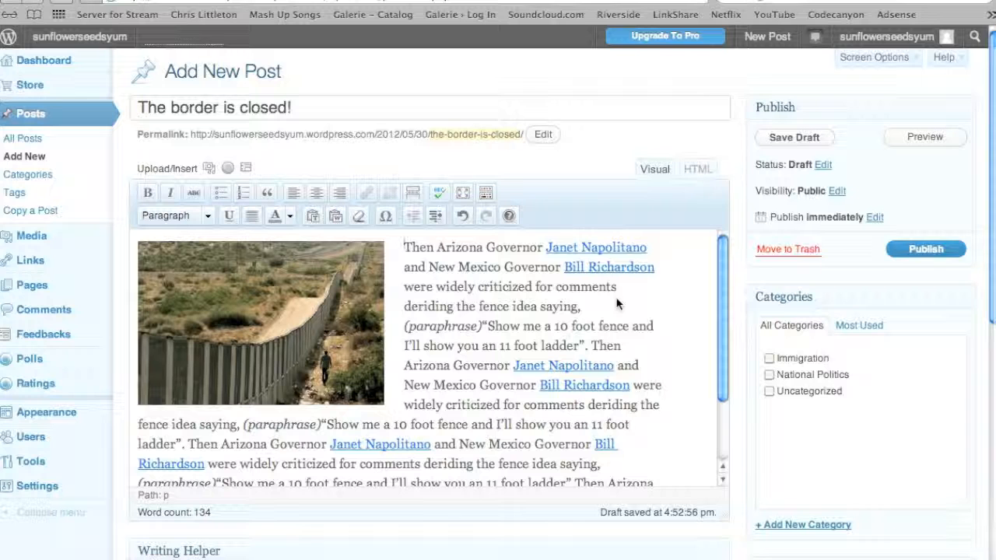
- Save the post as a draft, preview it on the site, and return to the post editor
click(788, 130)
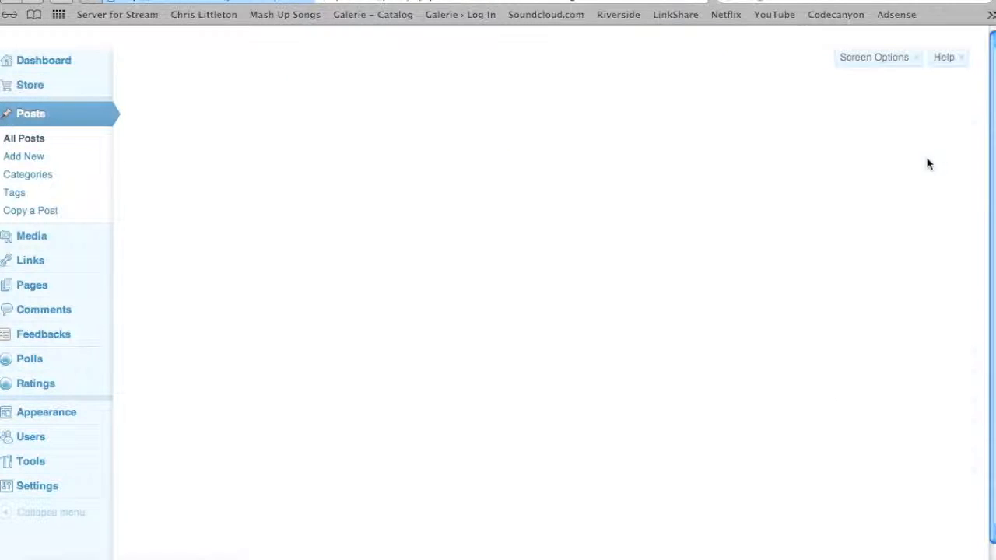
click(918, 186)
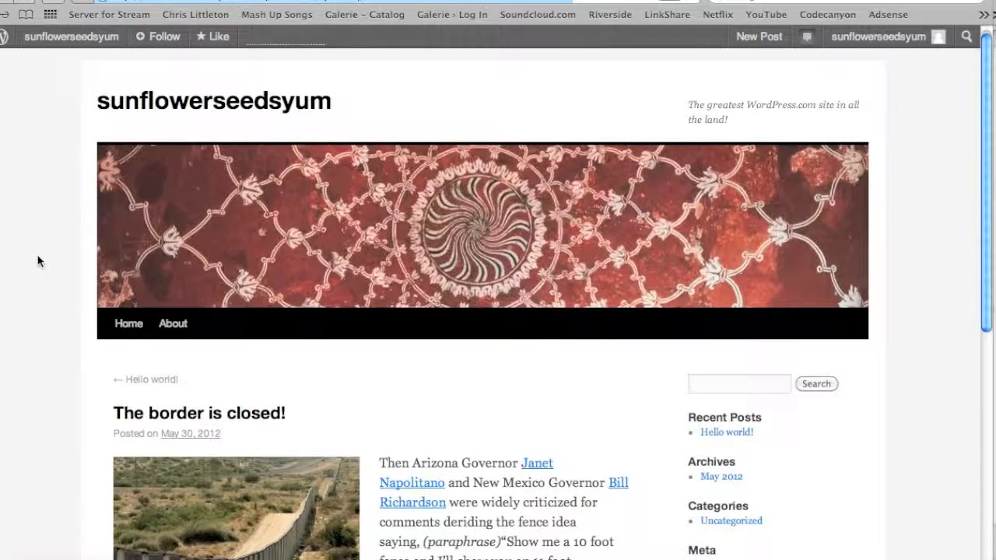
scroll(37, 261, down, 5)
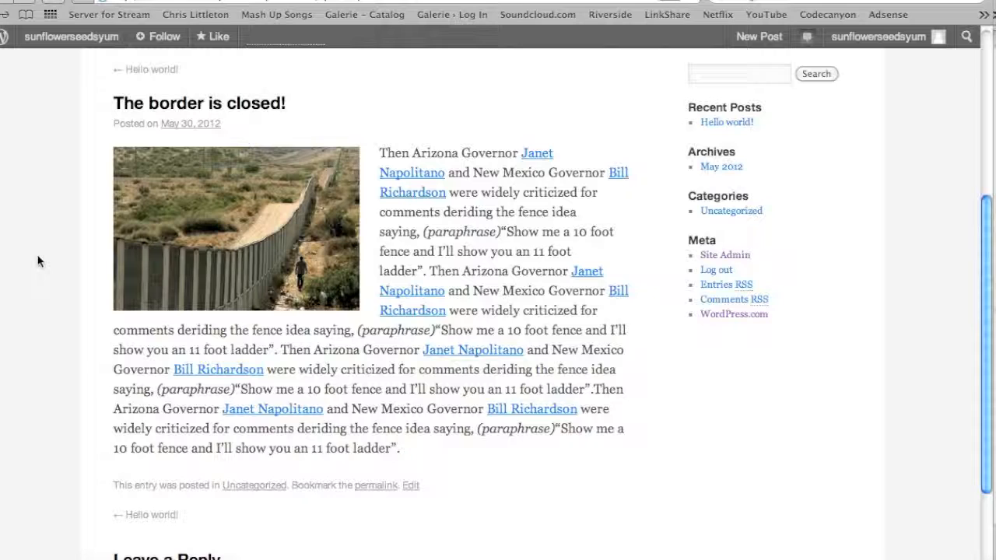
scroll(37, 261, up, 5)
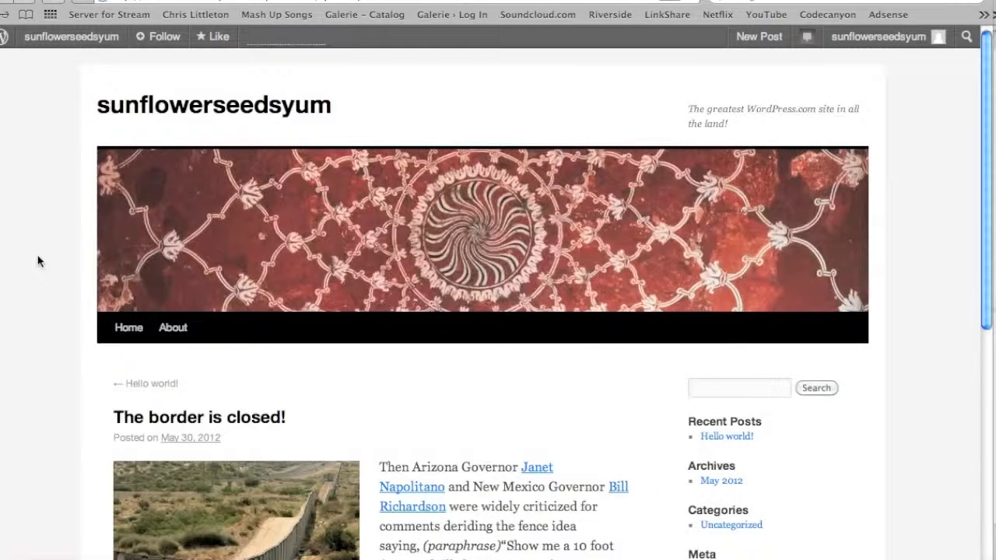
click(4, 1)
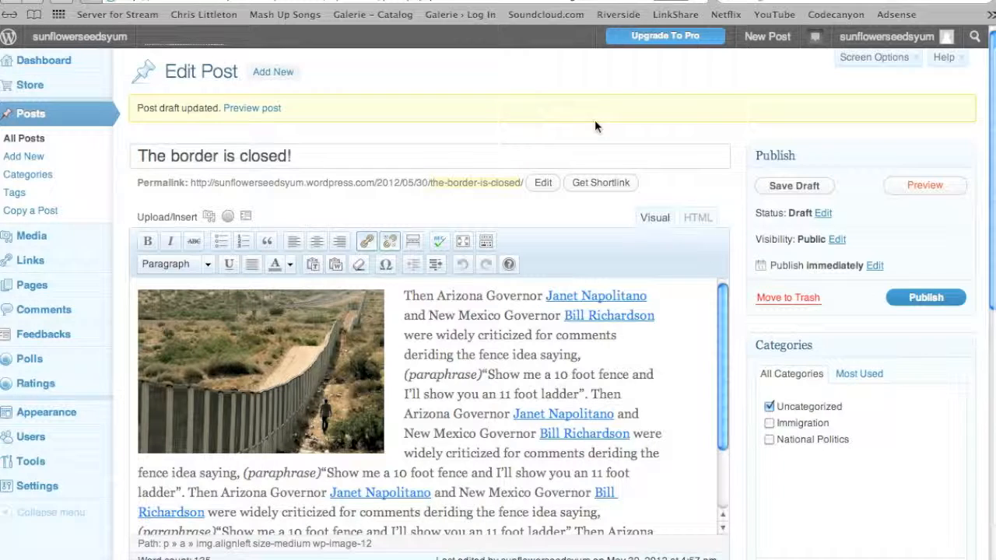
scroll(754, 223, down, 3)
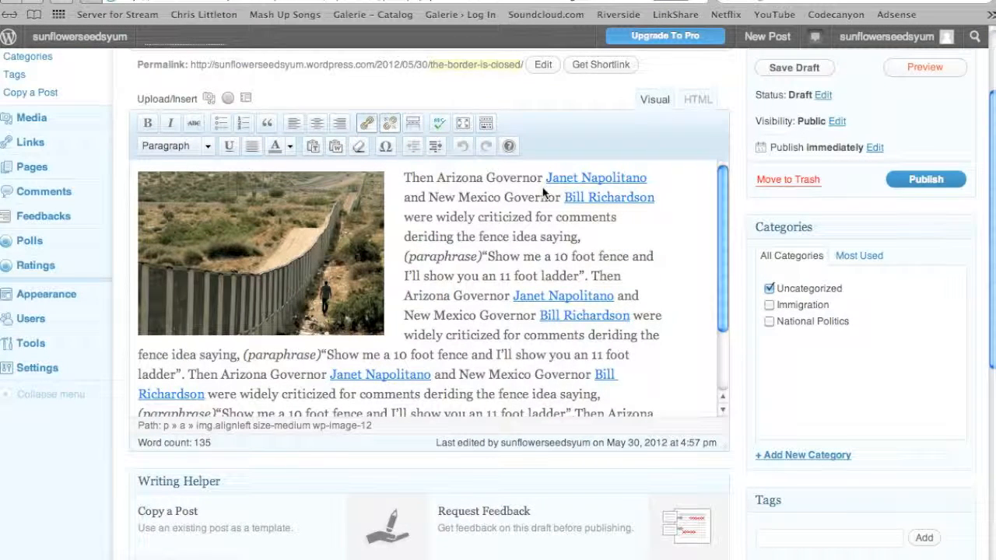
scroll(251, 146, up, 3)
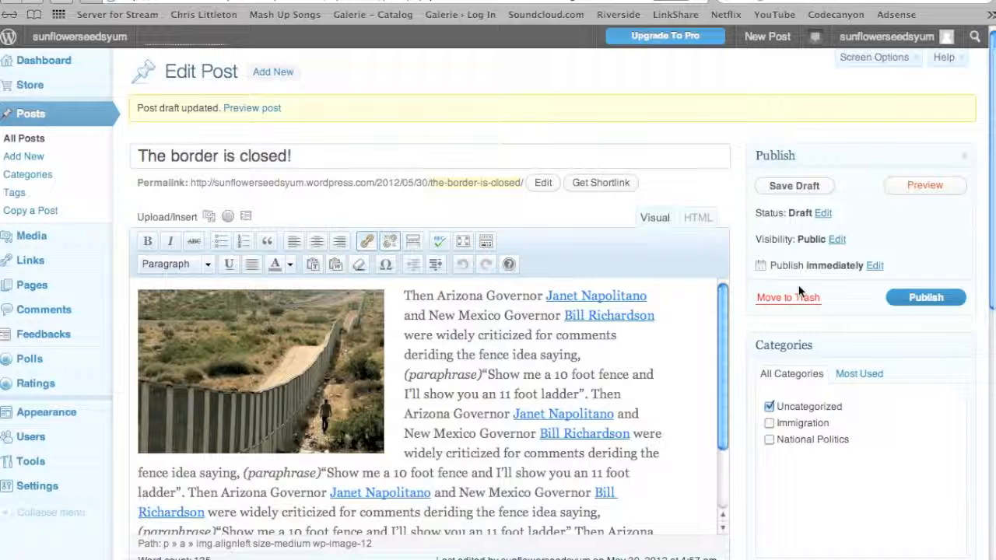
scroll(798, 285, down, 2)
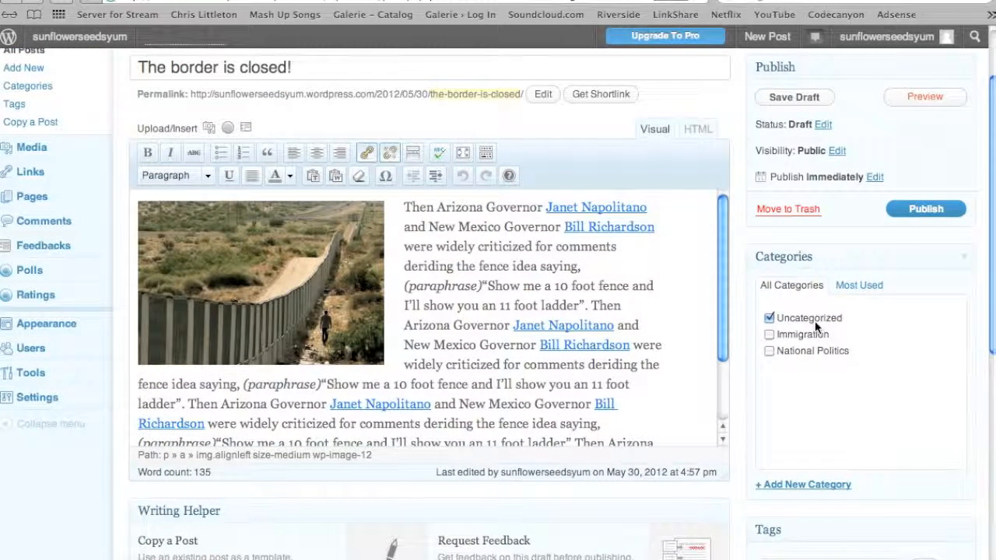
- Remove the post from the Uncategorized category and add a new category named Ohio Politics
click(769, 318)
click(817, 482)
scroll(807, 288, down, 1)
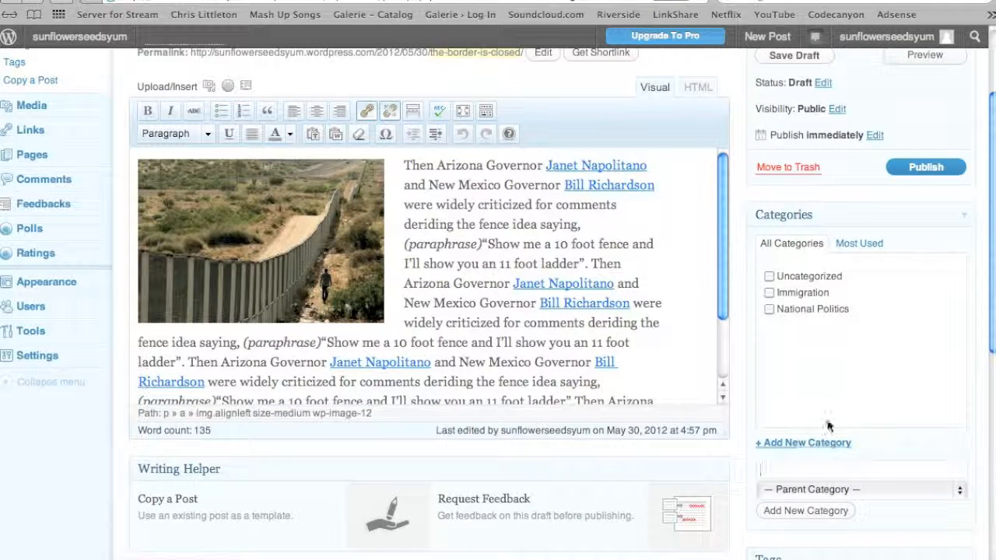
text(Ohio Politics)
click(814, 511)
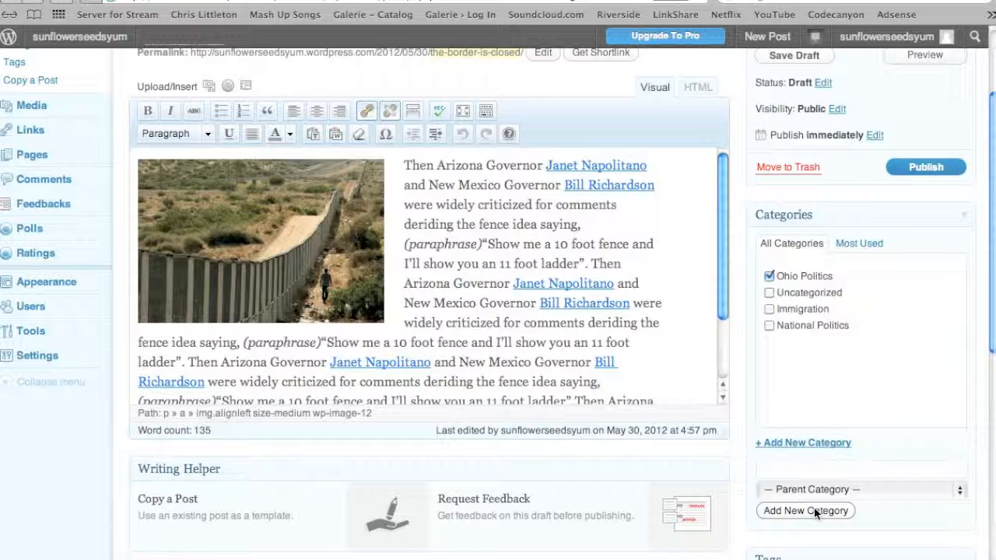
- Take the post out of Ohio Politics and assign it to the National Politics and Immigration categories
click(770, 277)
click(769, 326)
click(770, 309)
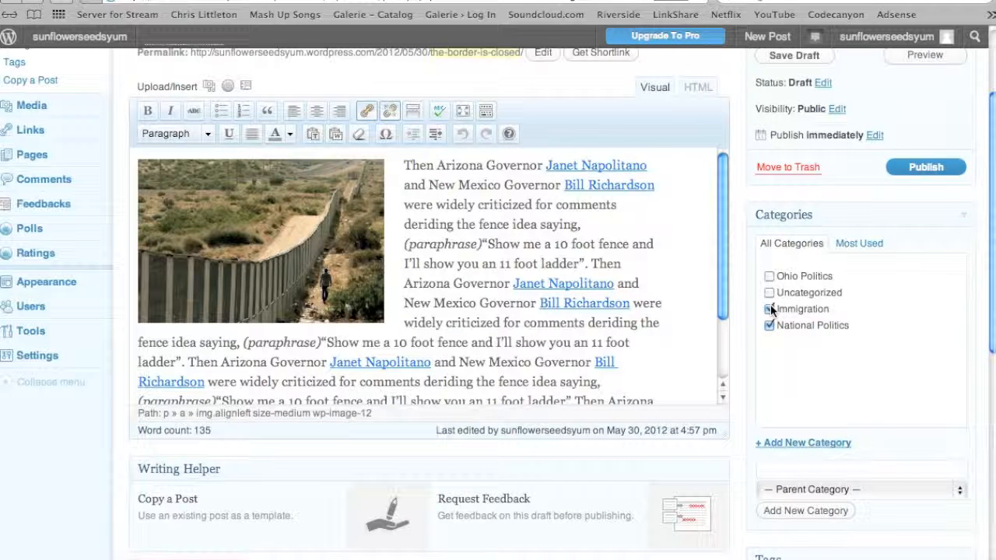
- Add the tag immigration to the post
scroll(743, 268, down, 1)
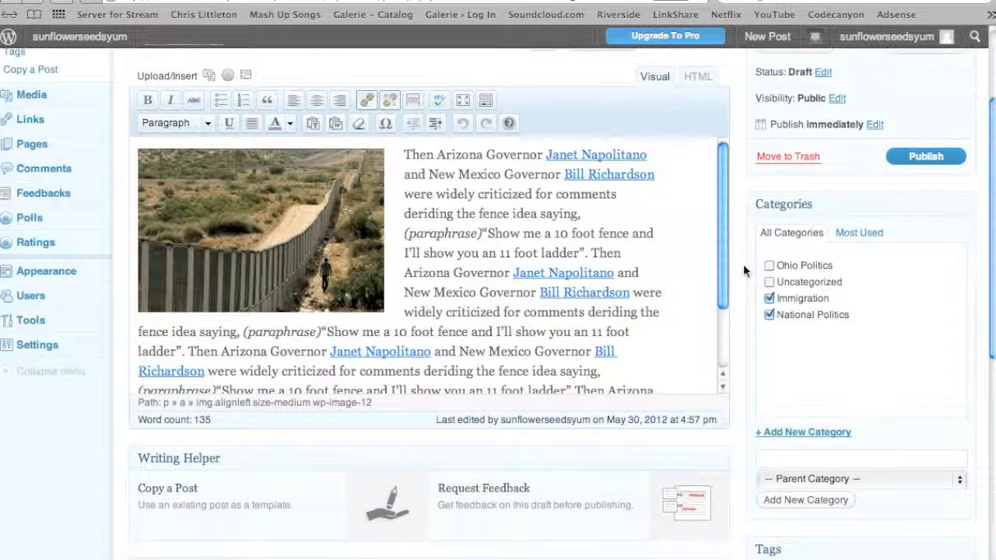
scroll(743, 268, down, 3)
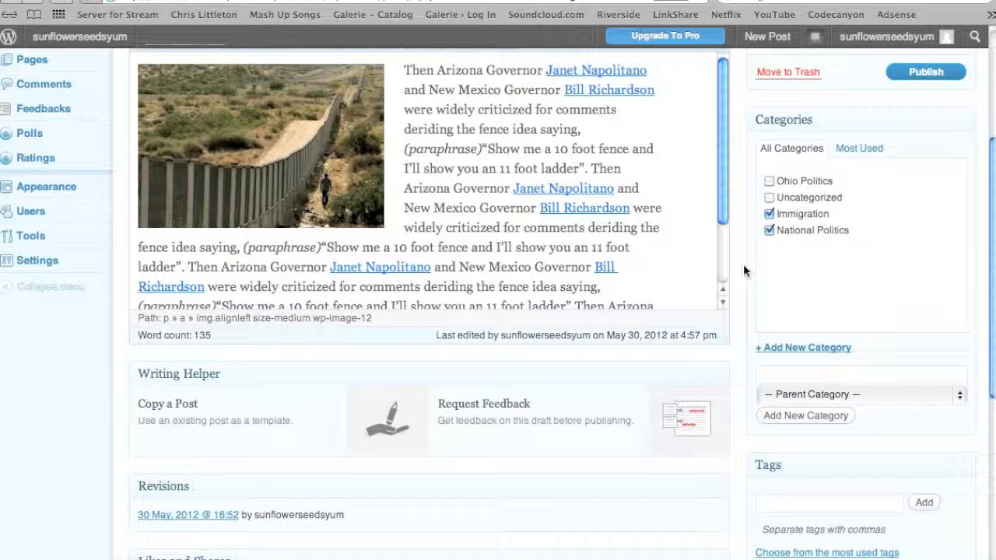
scroll(744, 264, down, 5)
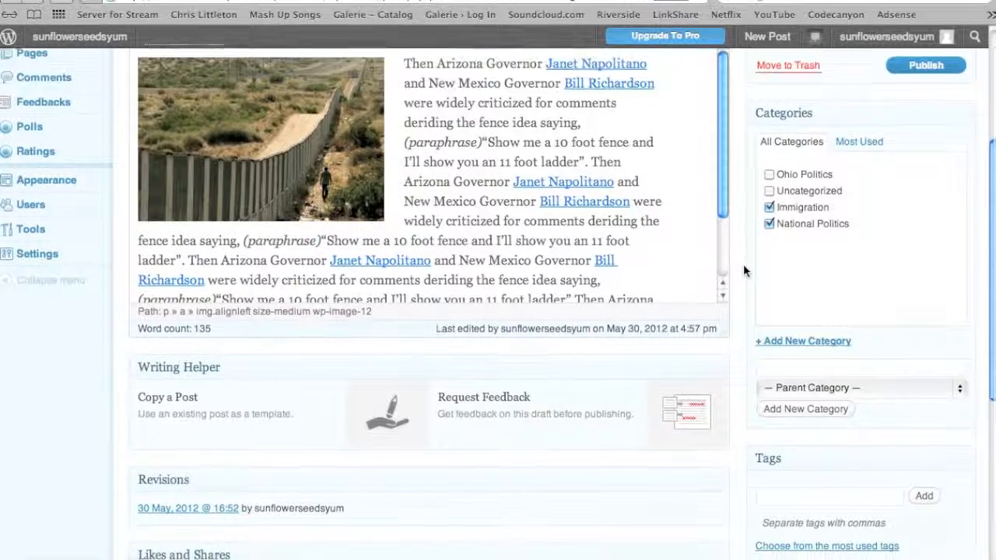
click(802, 334)
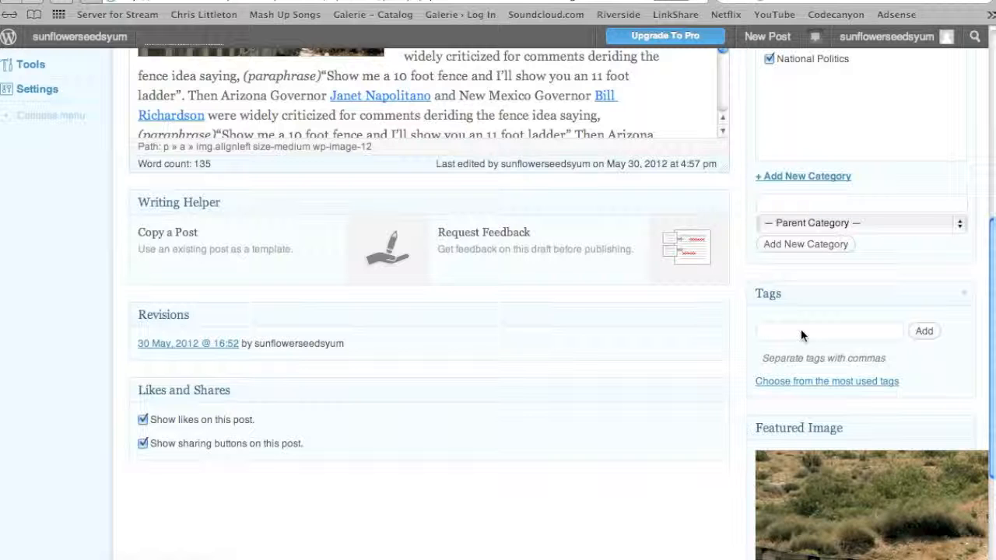
text(immigration)
click(924, 331)
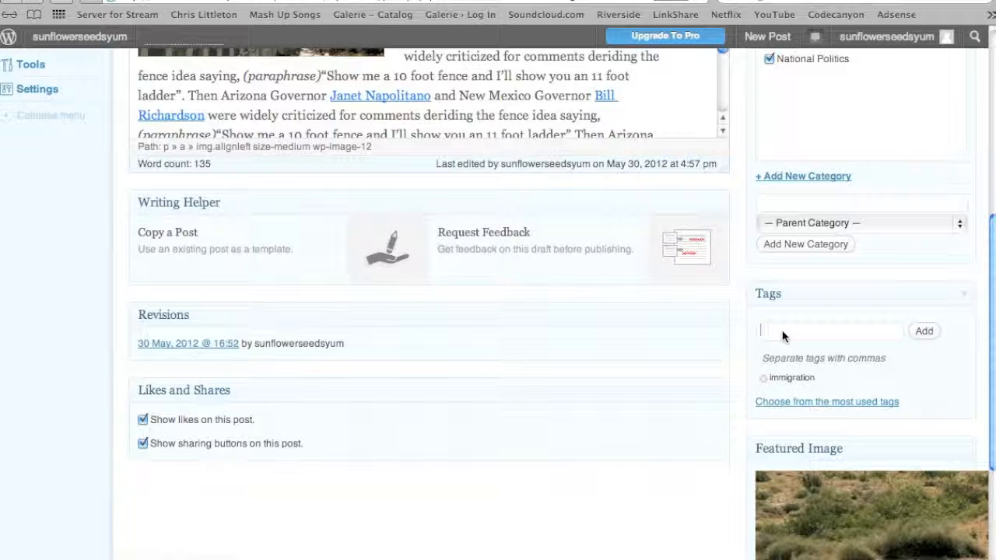
- Add the tags Arizona, border, fence, crossing and finished to the post
text(Arizona ,border, fence, )
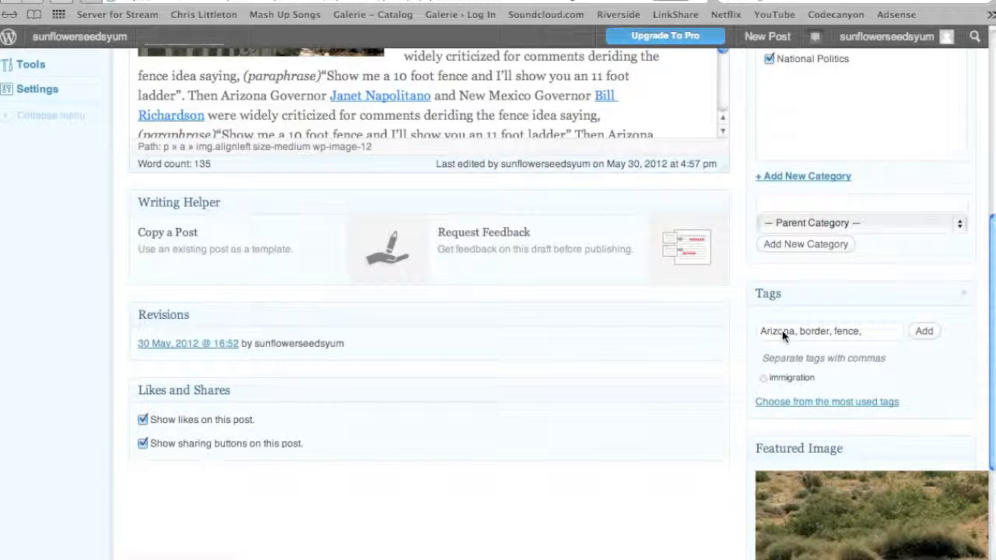
text(crossing)
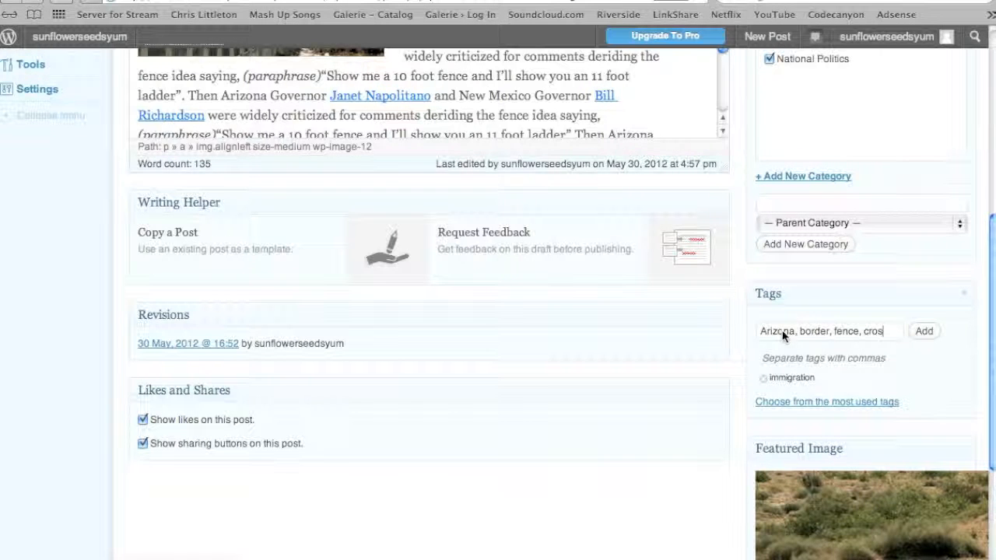
click(924, 332)
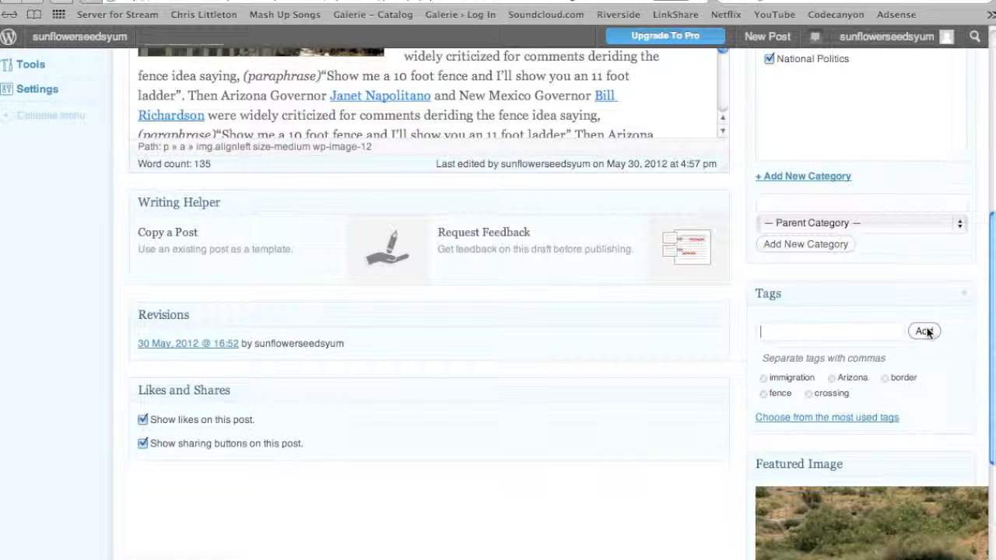
text(finished)
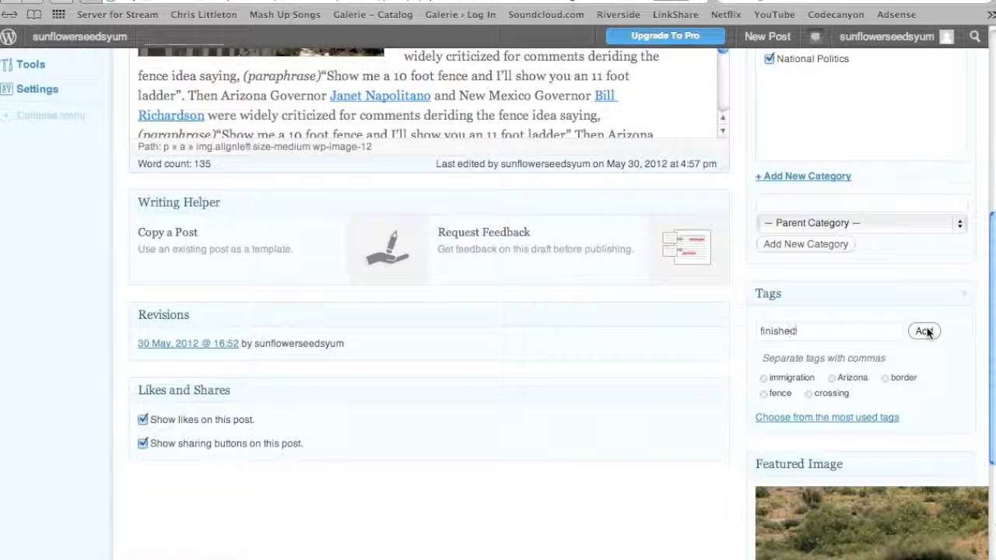
click(925, 332)
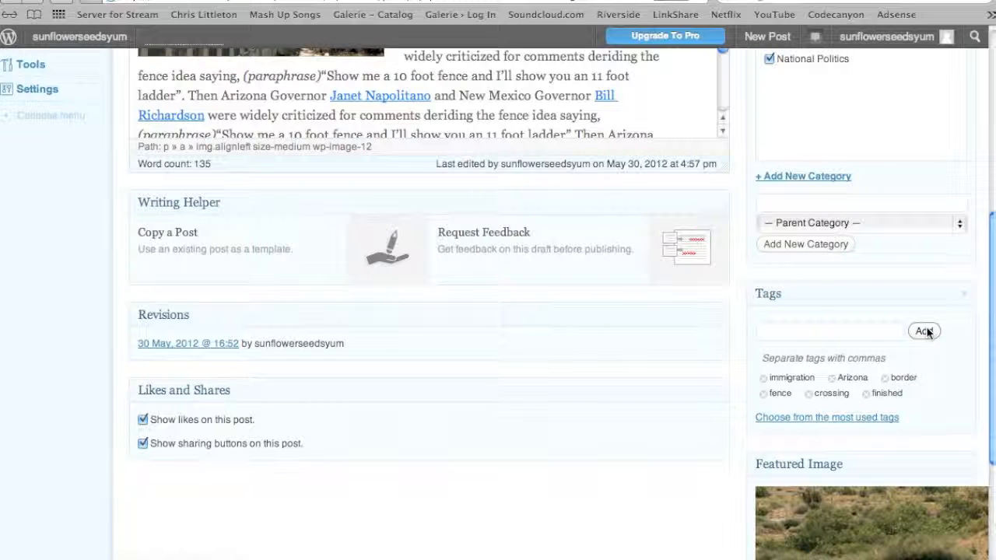
- Review the post's title, body text, categories, tags and featured image in the editor
scroll(704, 348, up, 10)
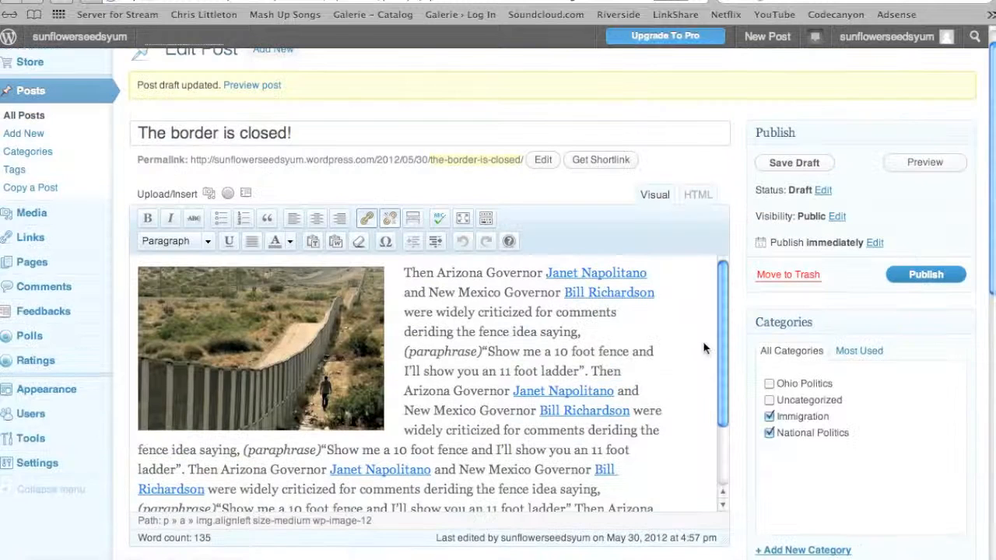
scroll(731, 315, up, 1)
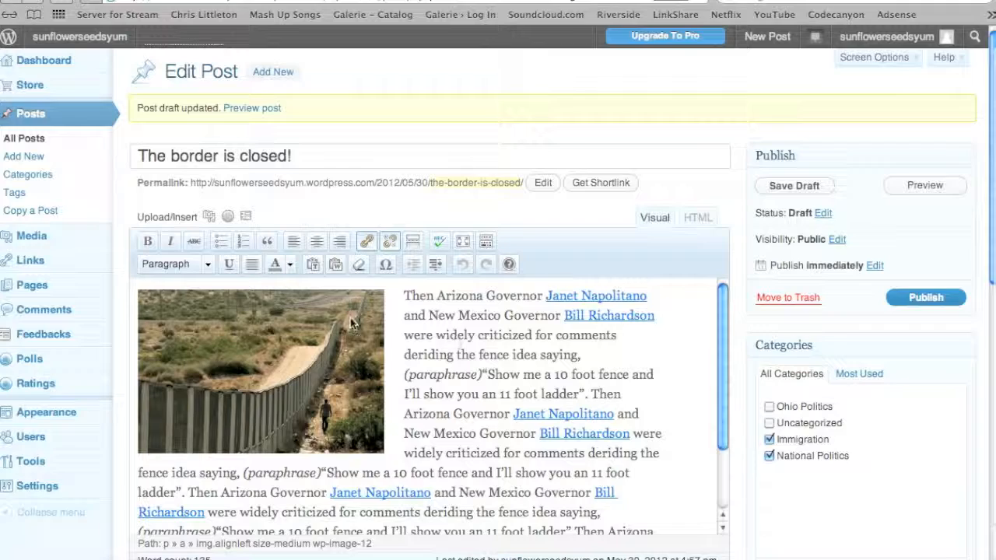
scroll(706, 311, down, 2)
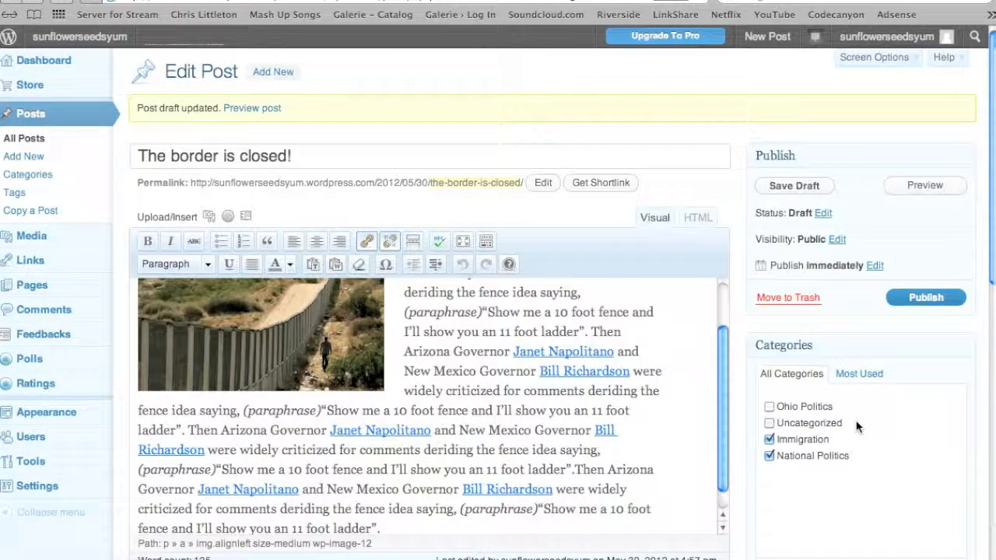
scroll(858, 427, down, 4)
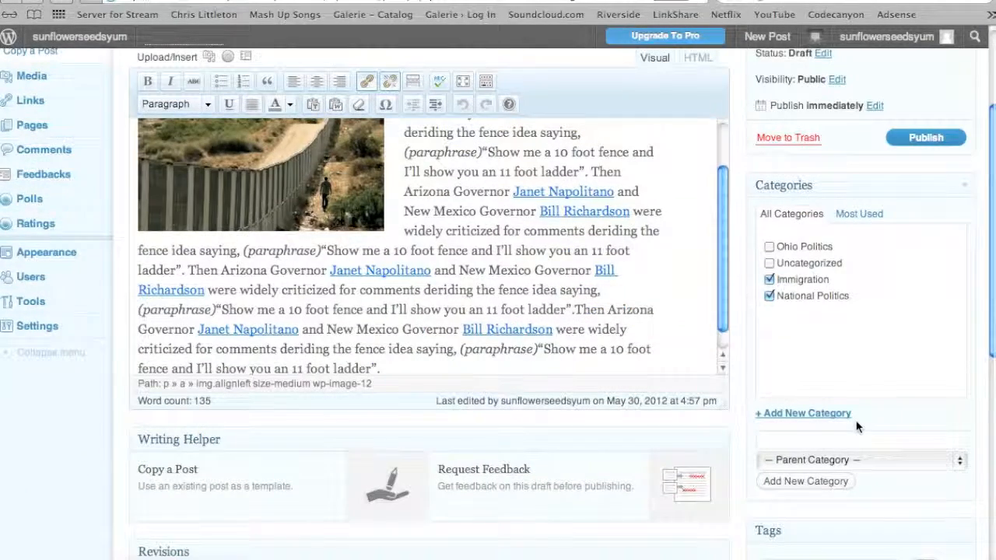
scroll(858, 426, down, 3)
scroll(857, 427, down, 1)
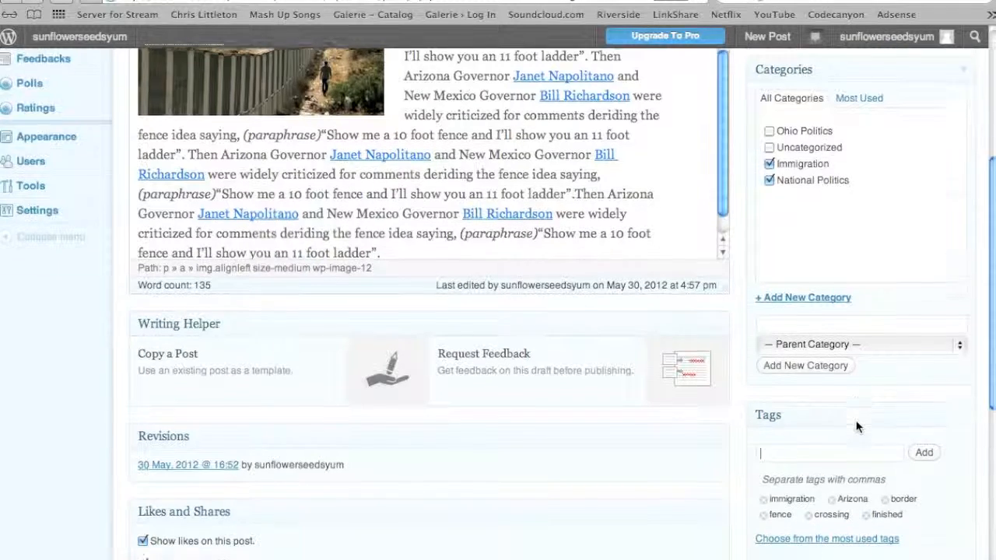
scroll(857, 426, down, 2)
scroll(835, 402, down, 3)
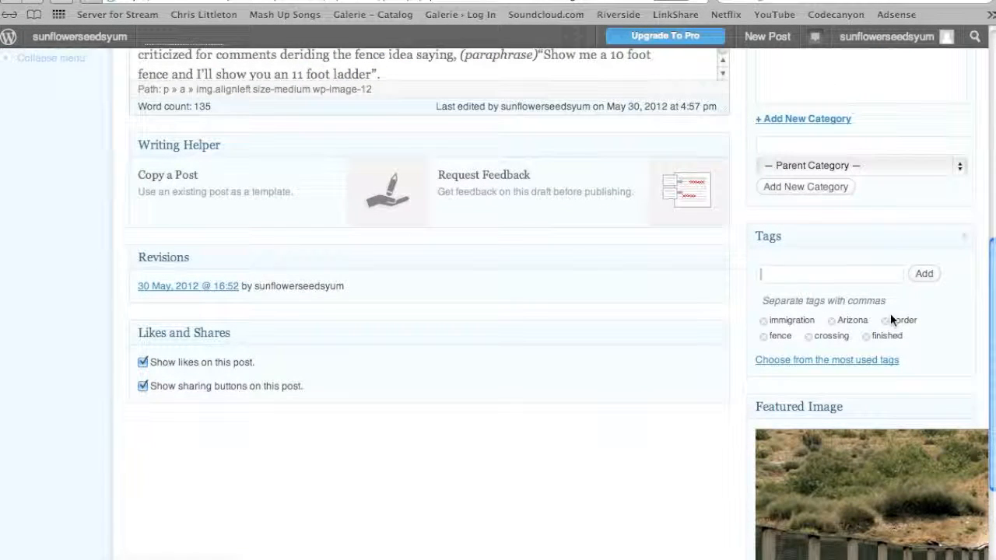
scroll(872, 321, down, 4)
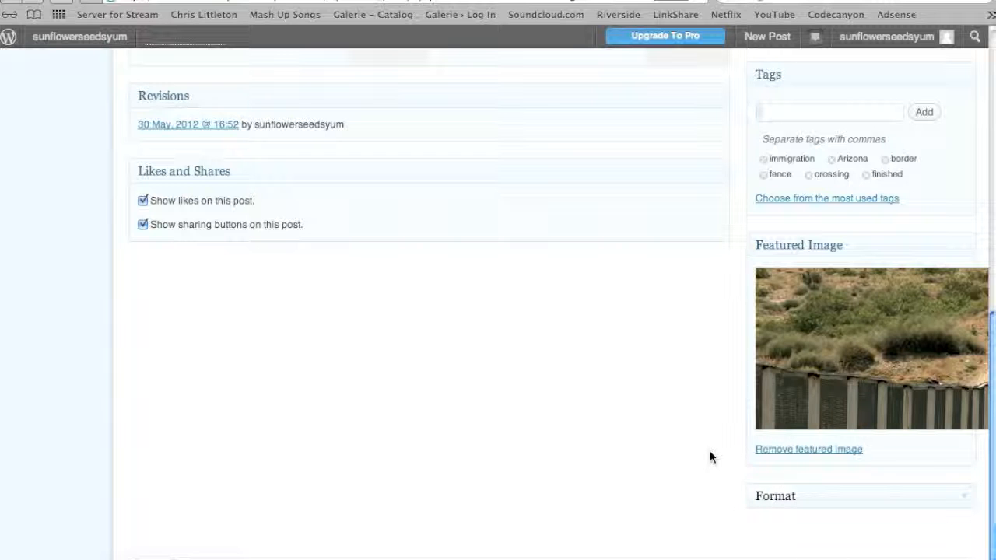
scroll(710, 451, up, 5)
scroll(844, 396, down, 5)
scroll(712, 374, up, 6)
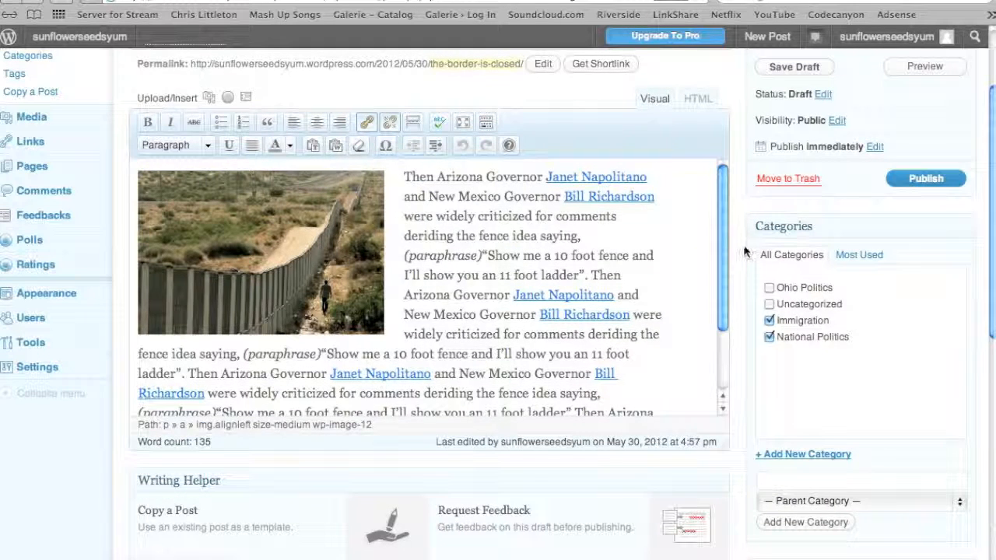
scroll(748, 255, up, 2)
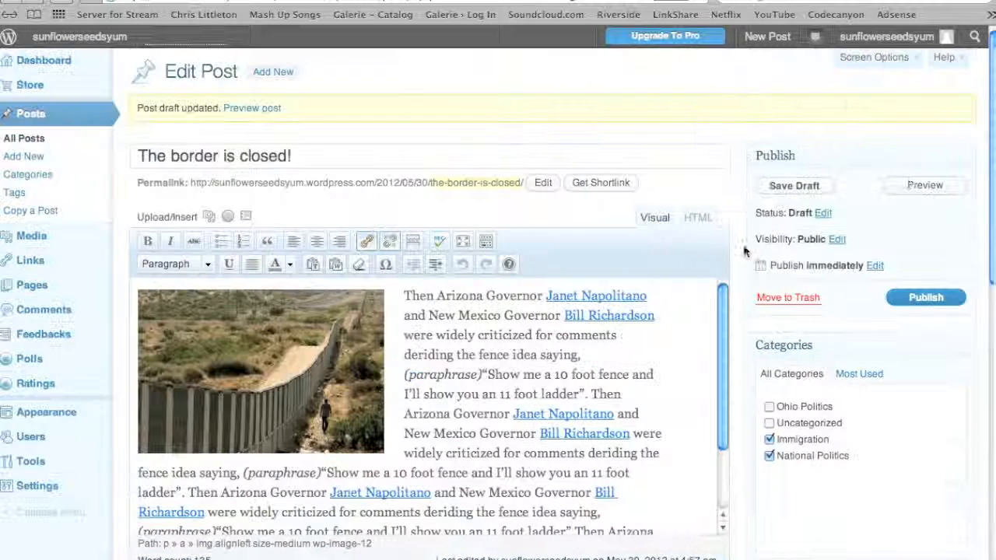
- Save the post draft and preview it on the site, checking its text, categories and tags
click(797, 191)
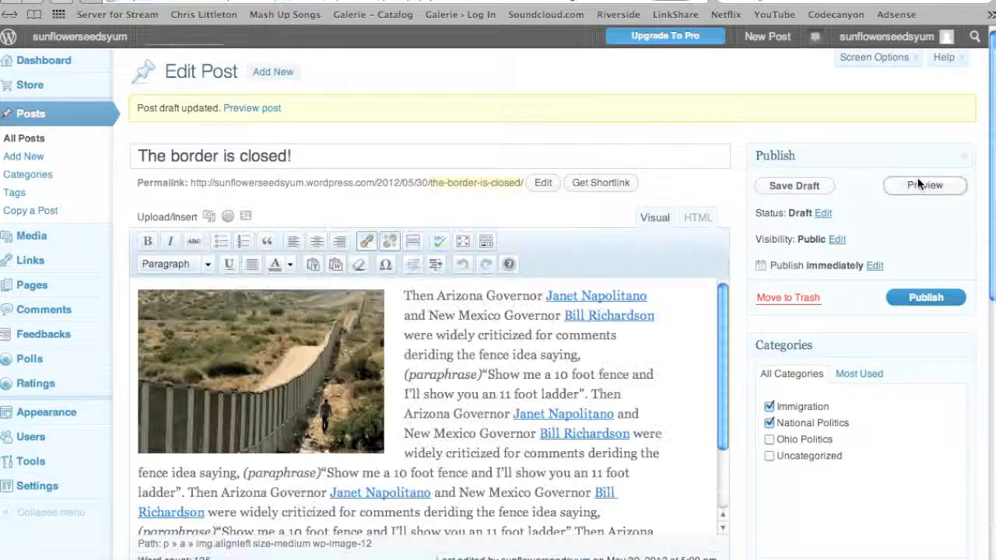
click(918, 179)
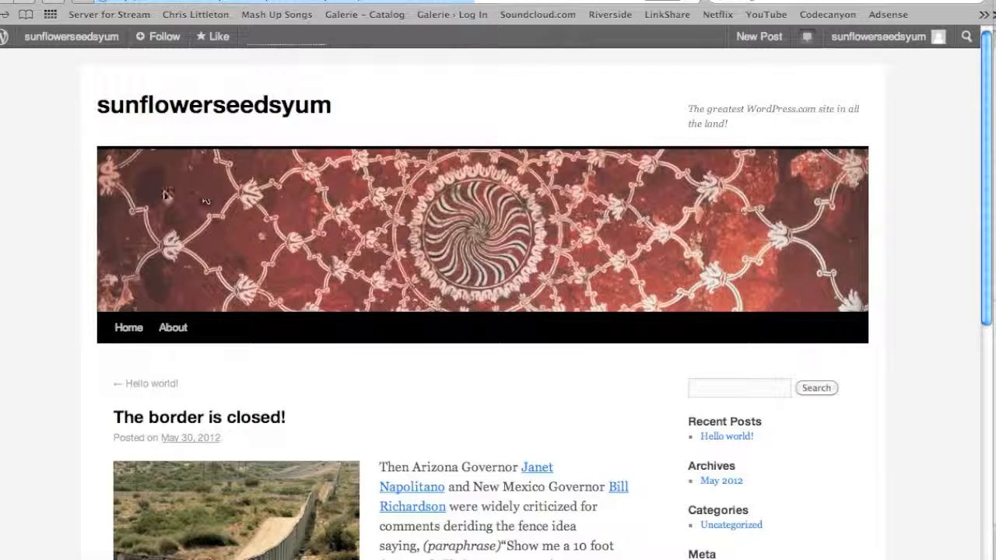
scroll(74, 200, down, 10)
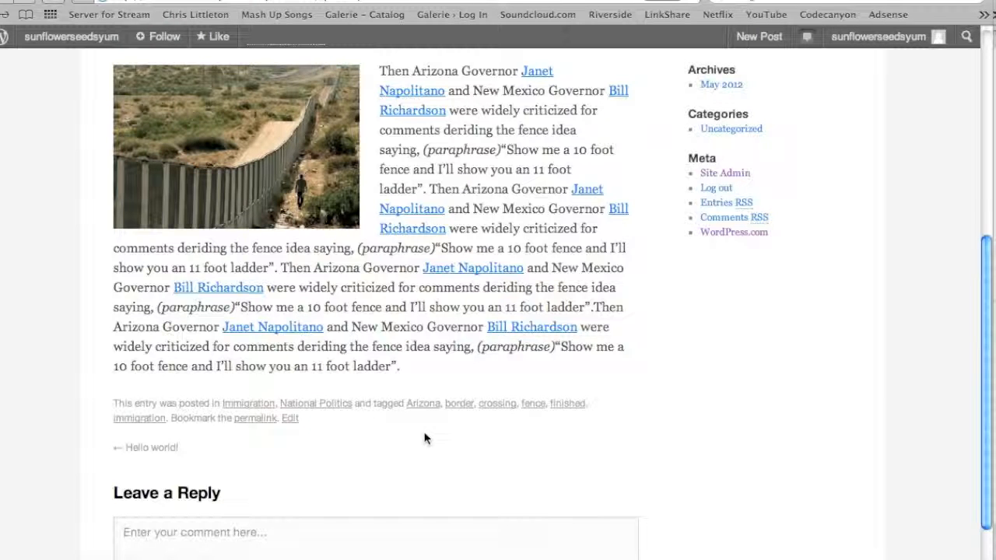
scroll(424, 438, down, 2)
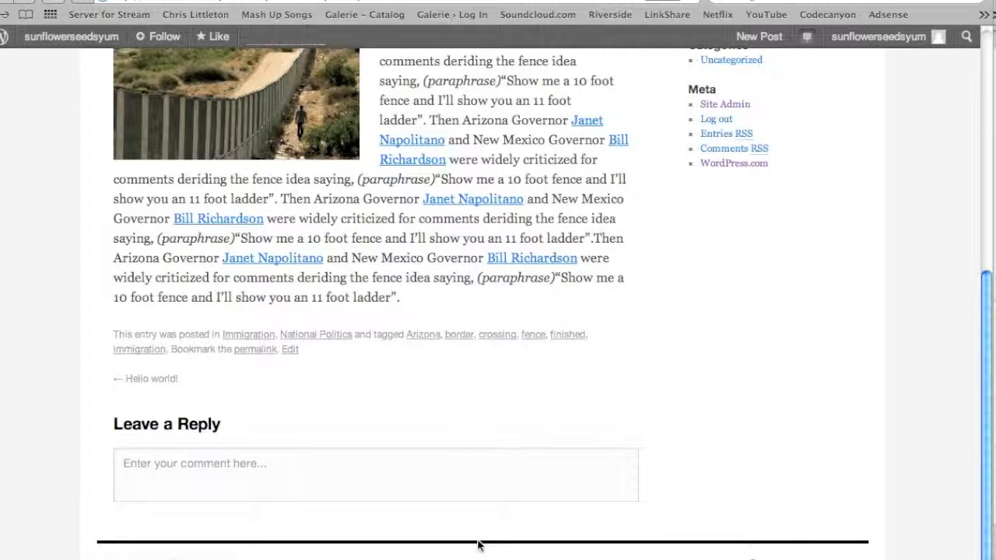
scroll(478, 545, up, 12)
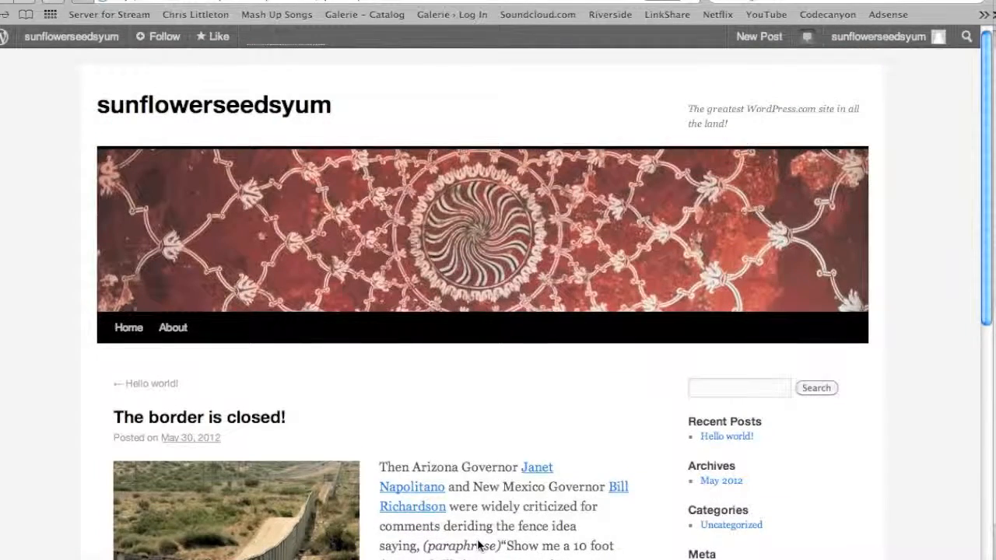
scroll(476, 543, down, 4)
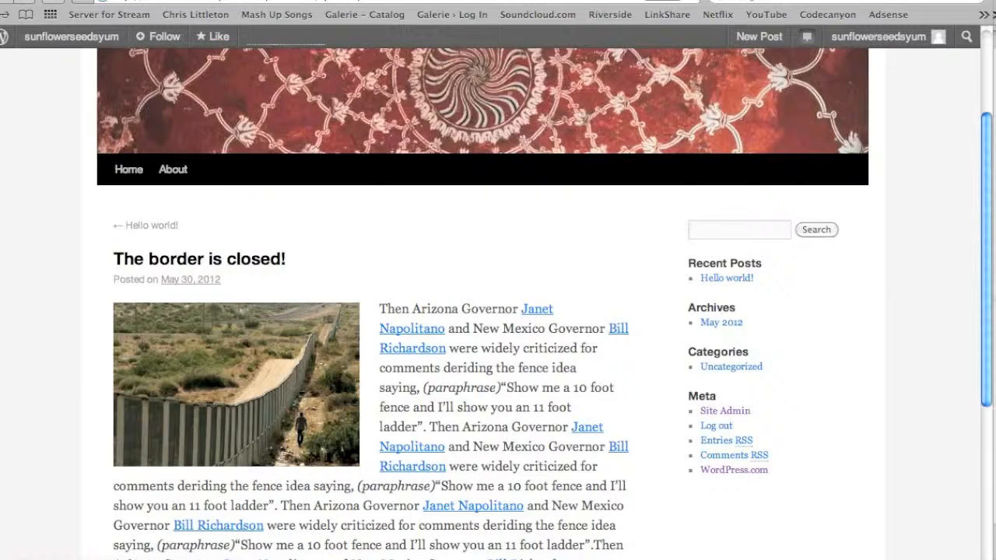
- Return to the editor, publish the post, and look over the published page
click(4, 0)
click(942, 298)
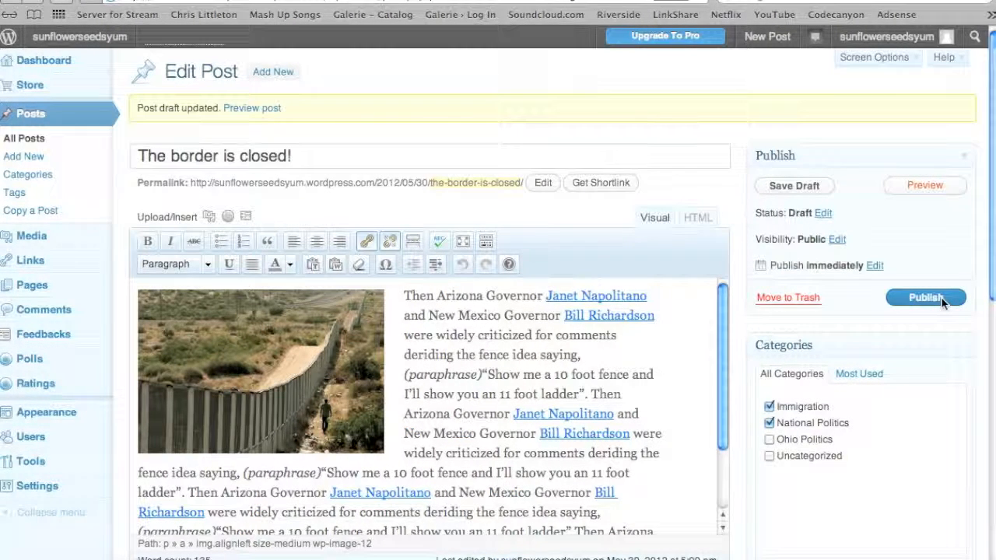
click(941, 297)
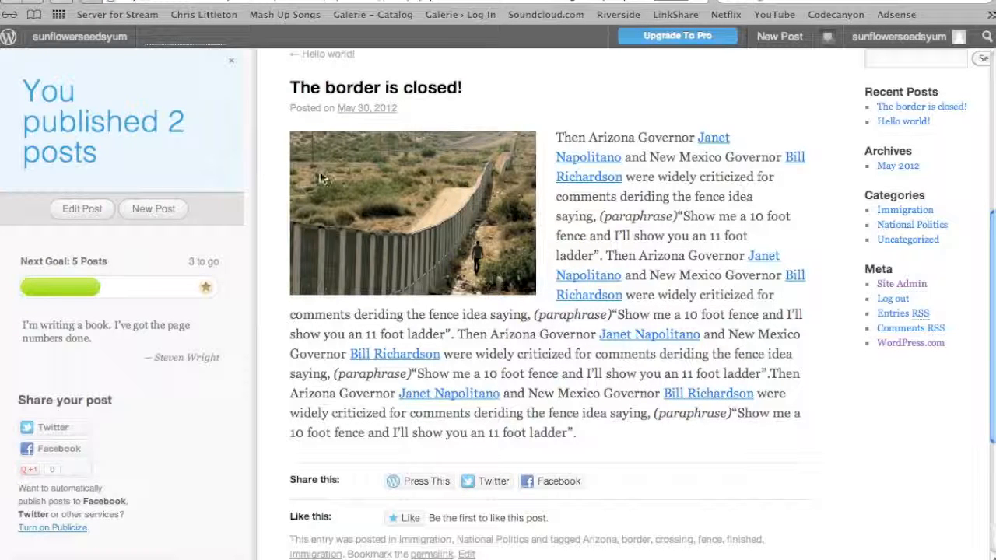
scroll(320, 171, up, 5)
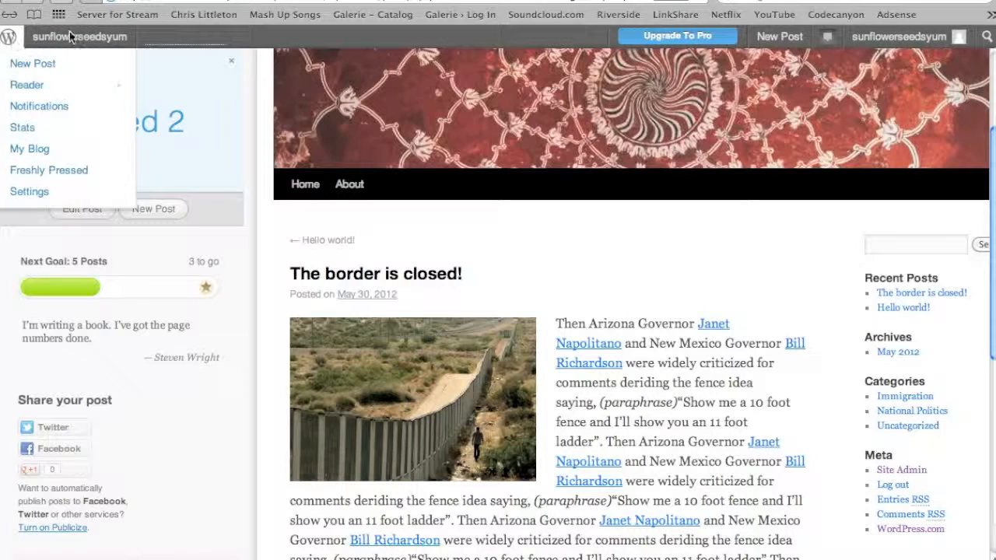
- Go to the blog's dashboard and open the published post "The border is closed!" for editing from the list of all posts
mouse_move(69, 36)
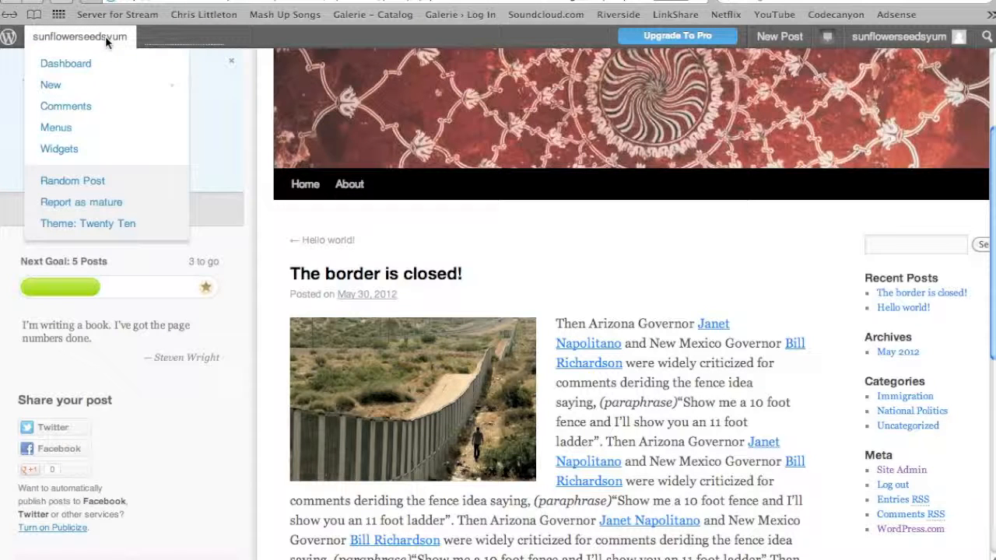
click(69, 58)
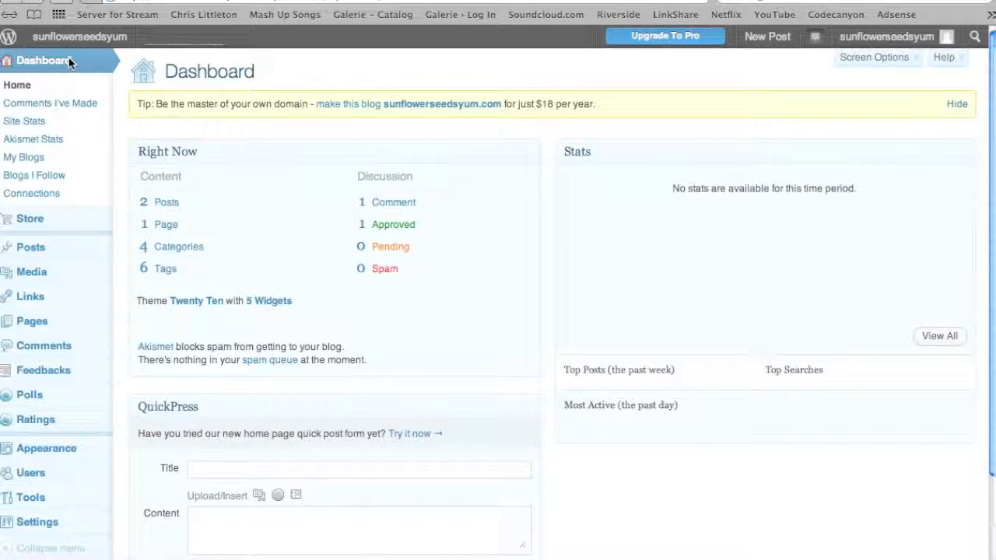
mouse_move(58, 252)
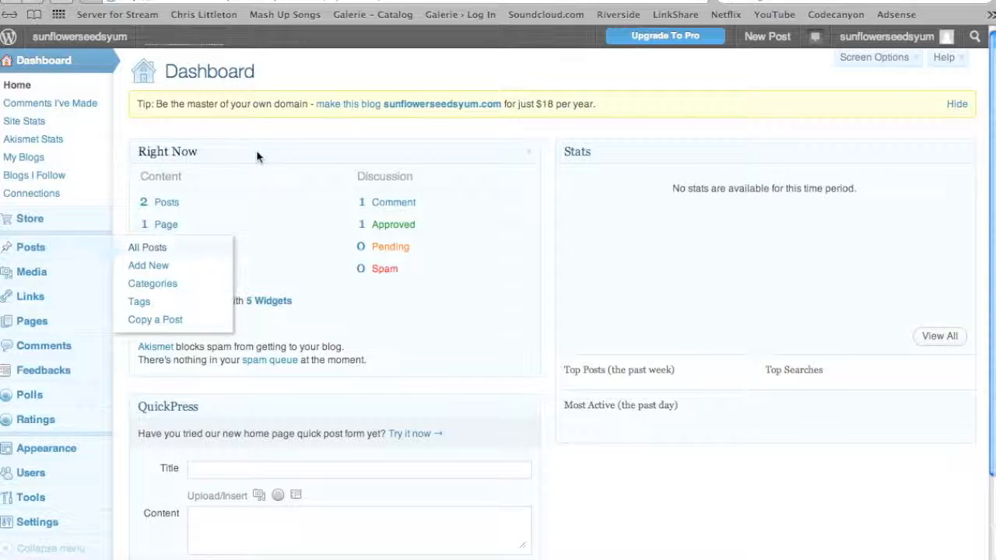
click(143, 250)
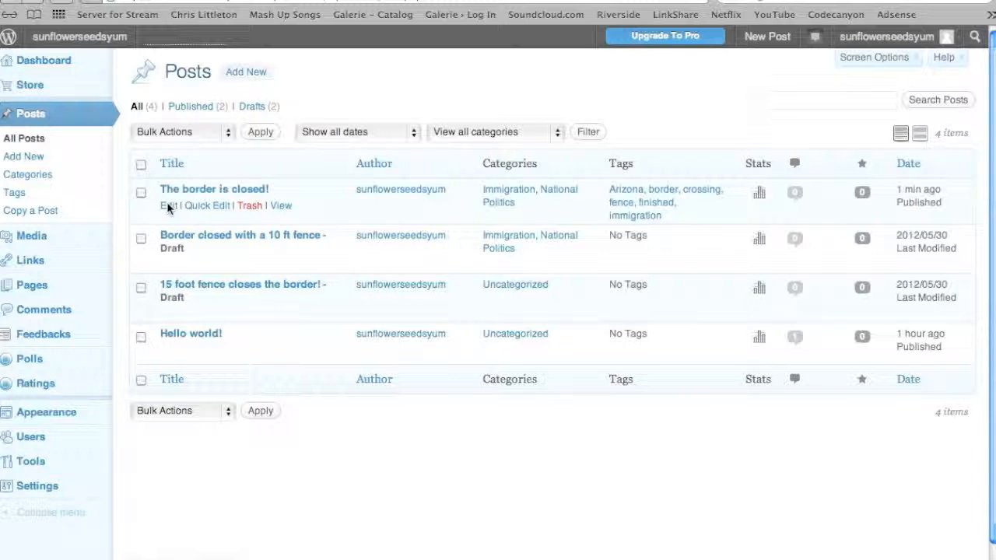
click(167, 204)
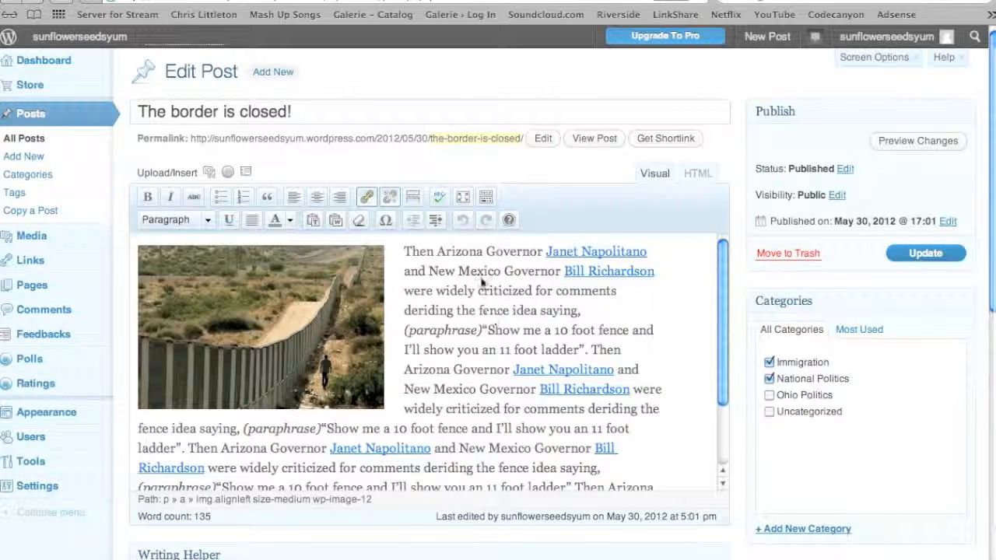
- Replace the first "Arizona" in the body text with "New Mexico's" and update the published post
double_click(469, 253)
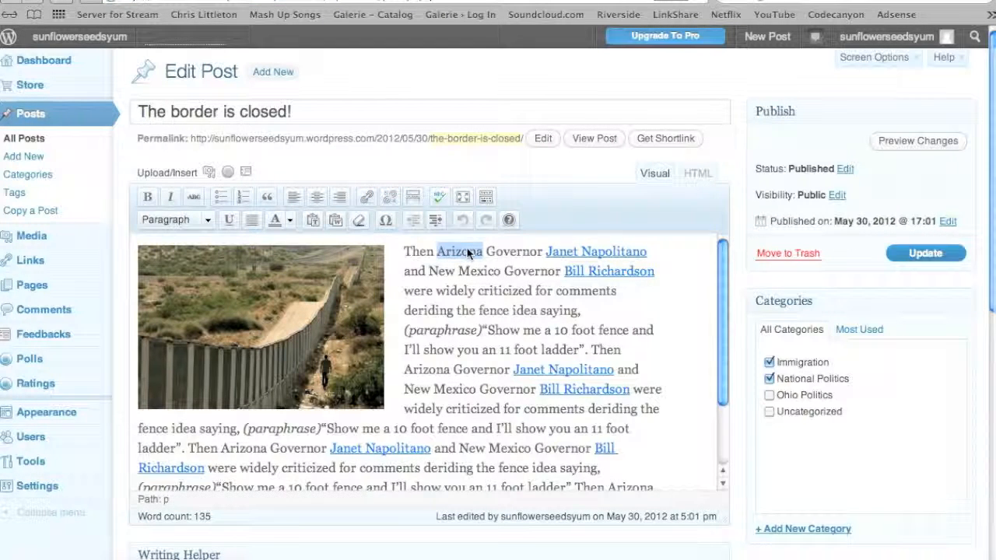
text(New)
text( Mexico)
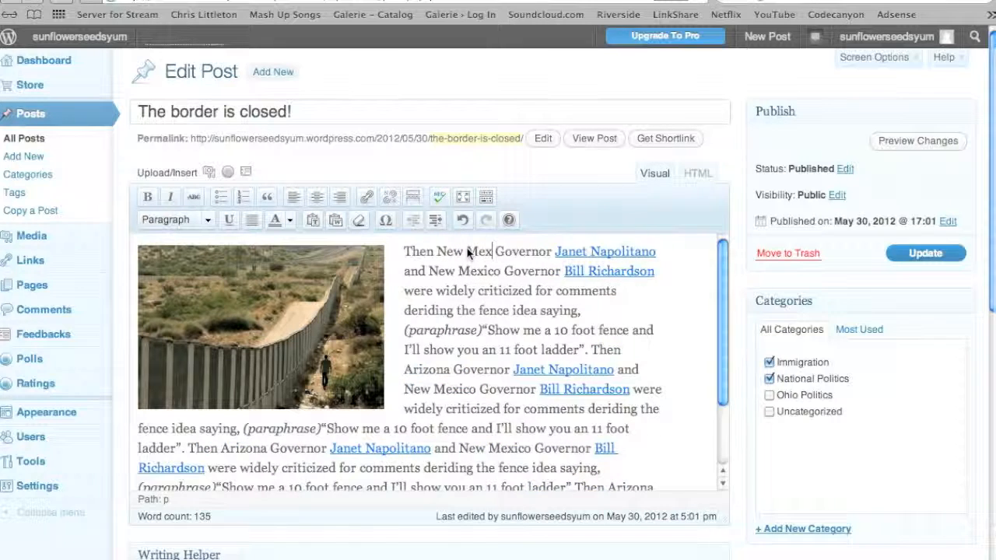
text('s)
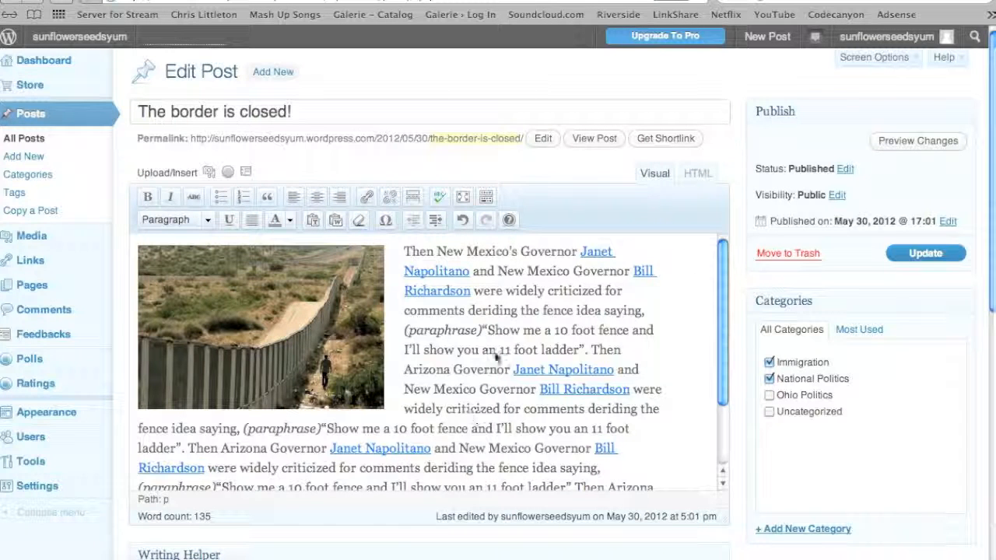
click(921, 254)
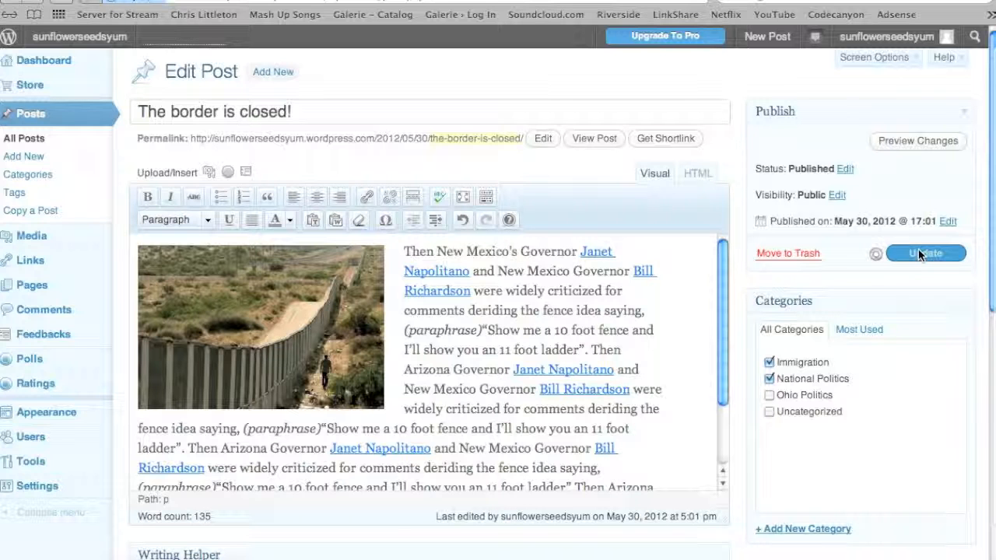